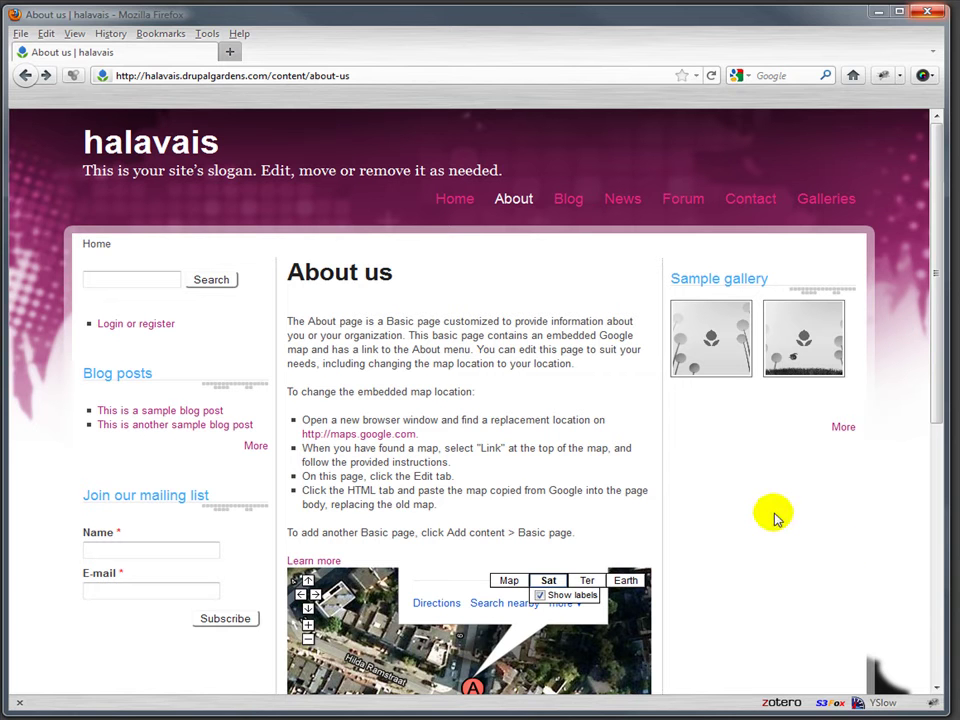
# - Go back to the halavais site's front page and select the domain in the web address
pyautogui.click(761, 525)
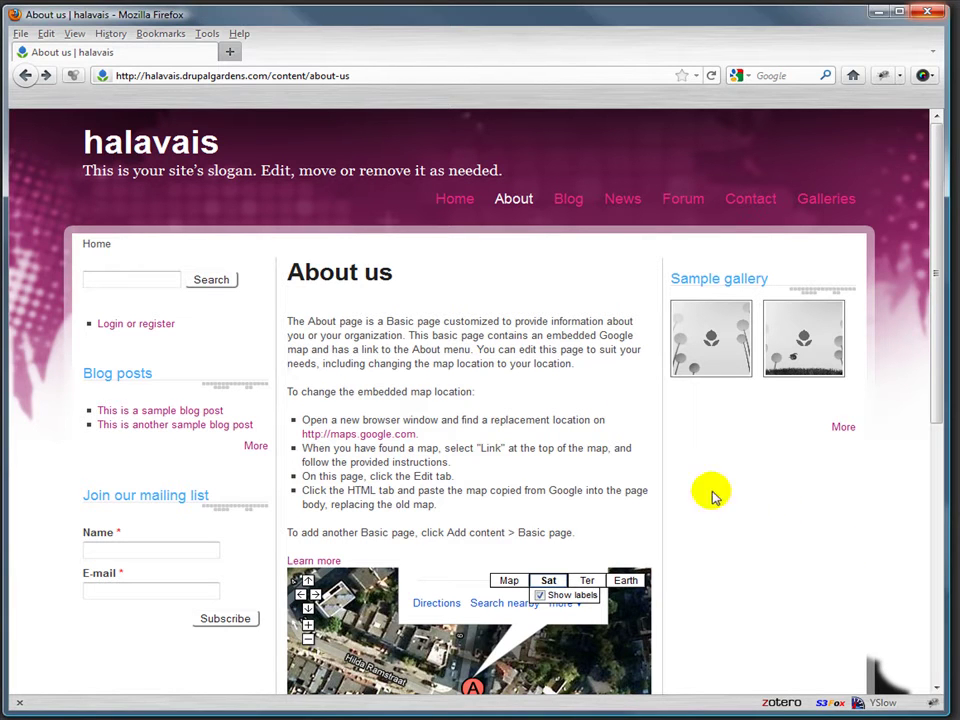
pyautogui.click(456, 201)
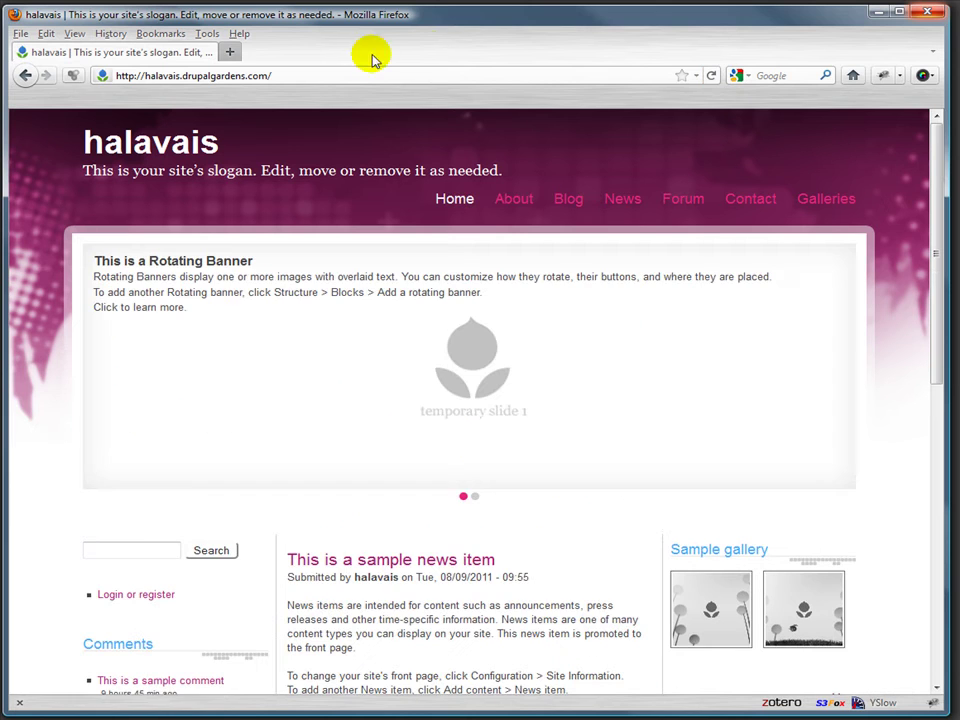
pyautogui.moveTo(280, 76); pyautogui.dragTo(181, 76)
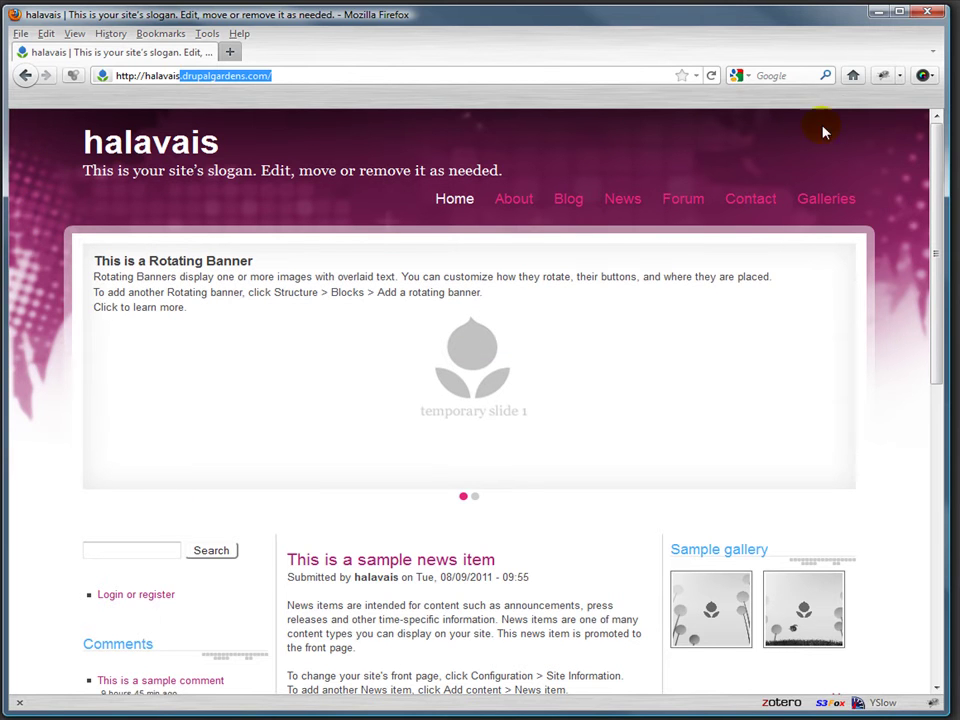
# - Go to the About us page and scroll through its embedded Google satellite map
pyautogui.moveTo(936, 155)
pyautogui.mouseDown()
pyautogui.moveTo(945, 468)
pyautogui.moveTo(930, 171)
pyautogui.mouseUp()
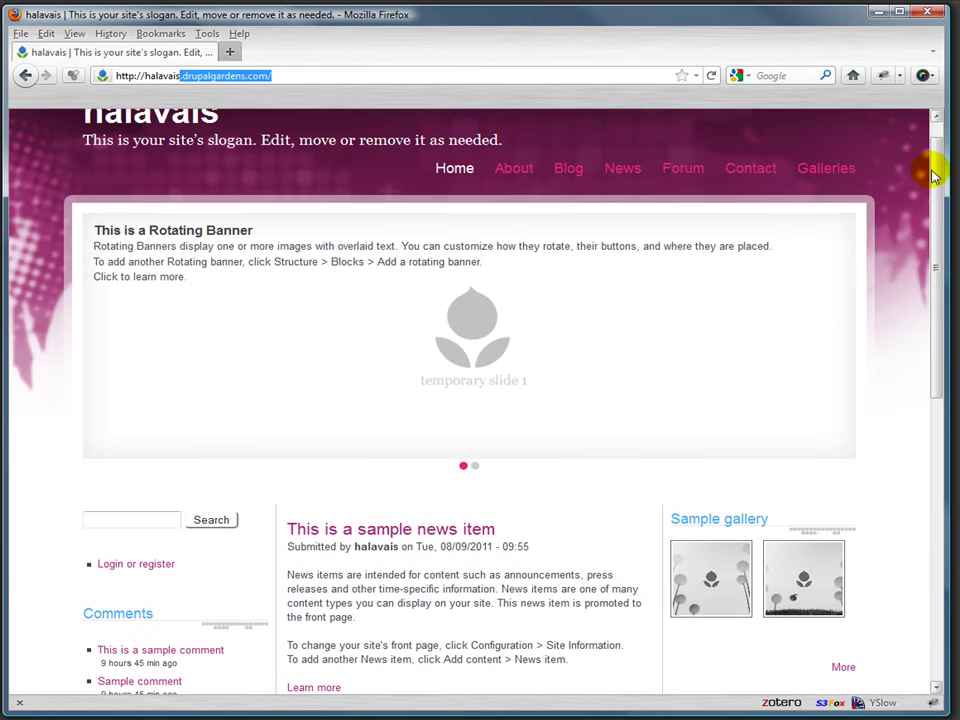
pyautogui.click(529, 177)
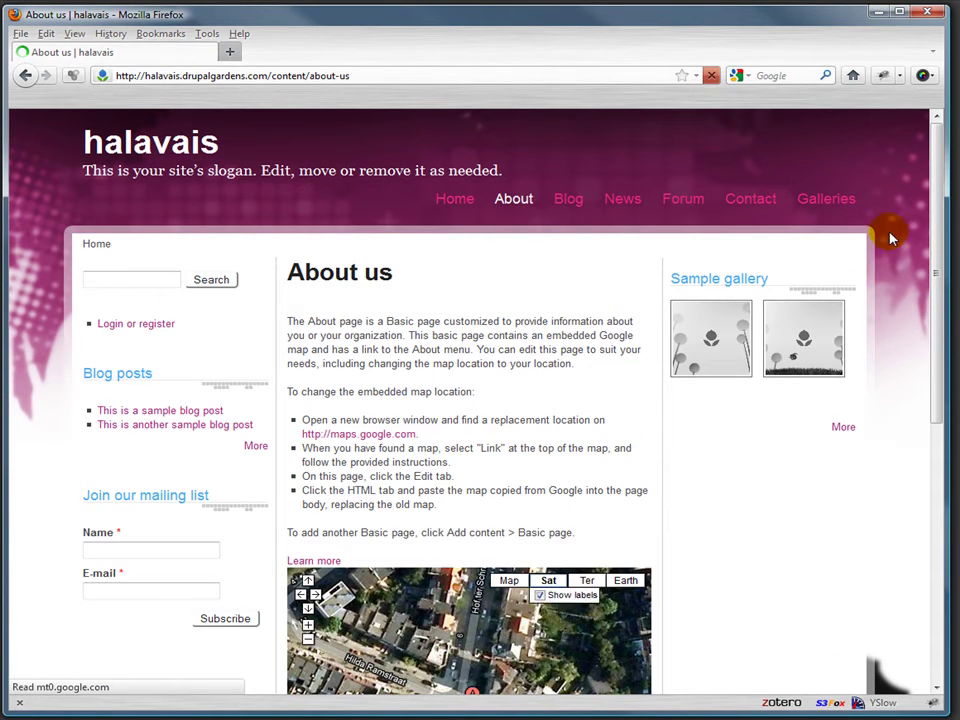
pyautogui.moveTo(938, 242); pyautogui.dragTo(917, 364)
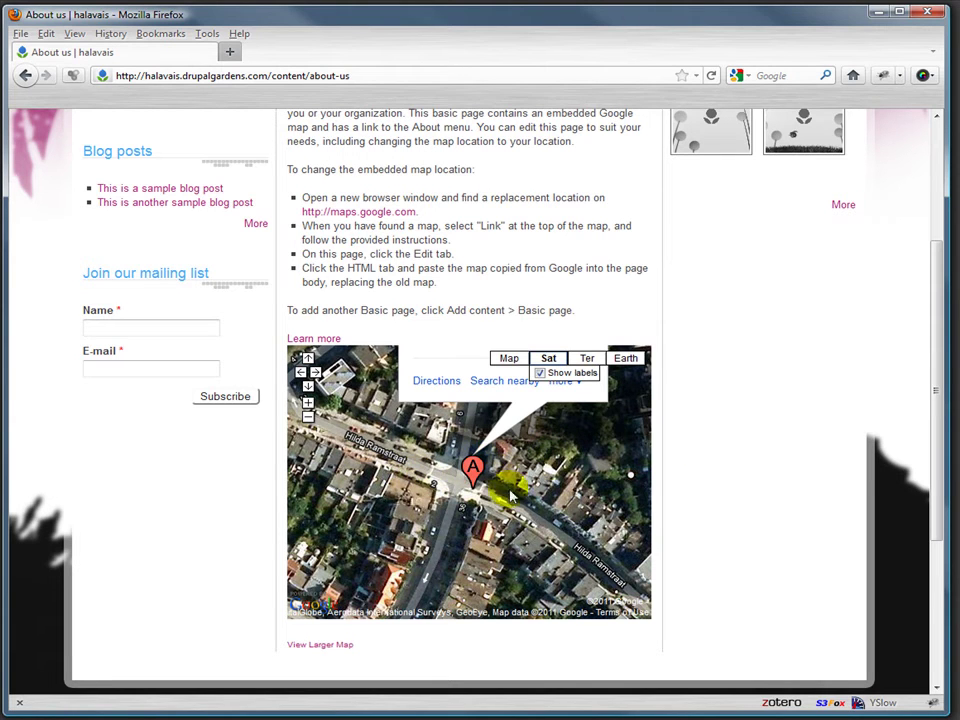
pyautogui.moveTo(932, 522); pyautogui.dragTo(917, 375)
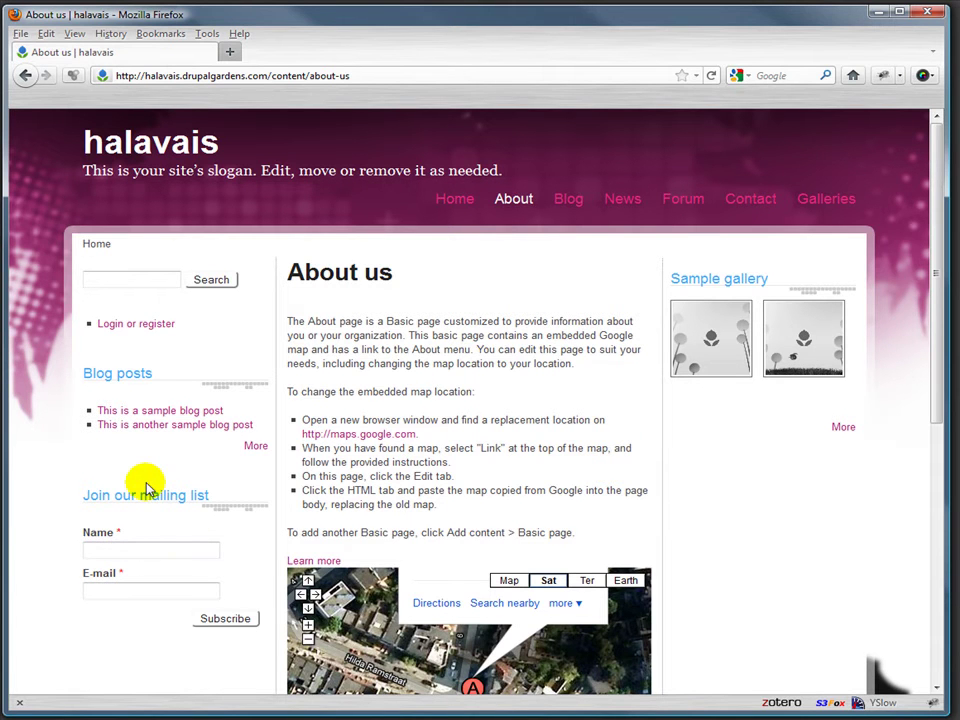
pyautogui.scroll(-5, 476, 459)
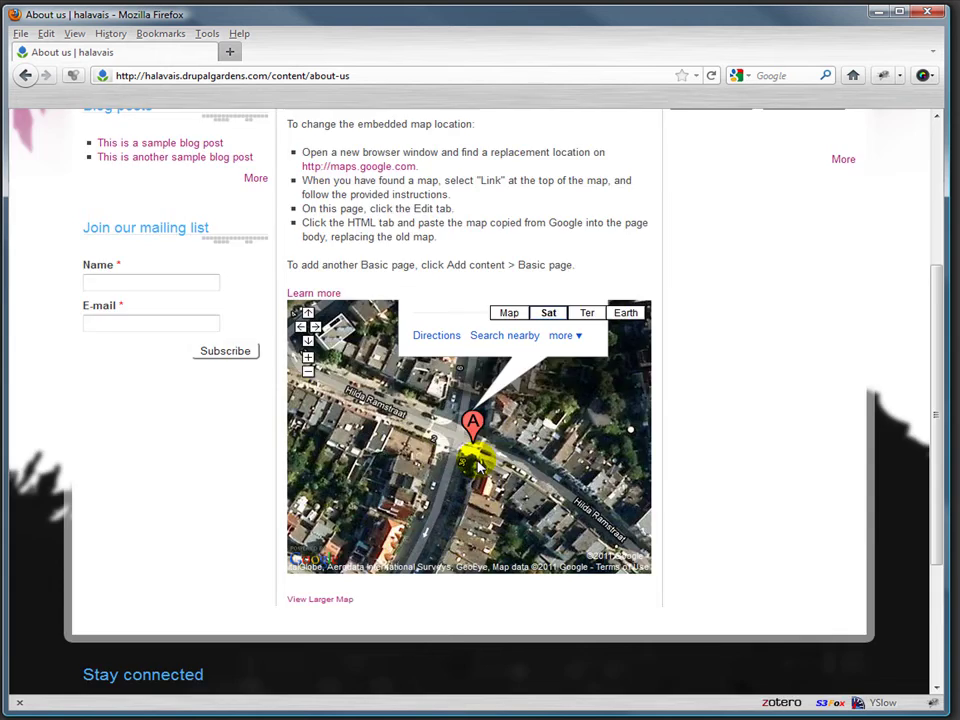
pyautogui.scroll(5, 476, 459)
# - Log in with the administrator username and password, declining Firefox's offer to save the password
pyautogui.click(135, 323)
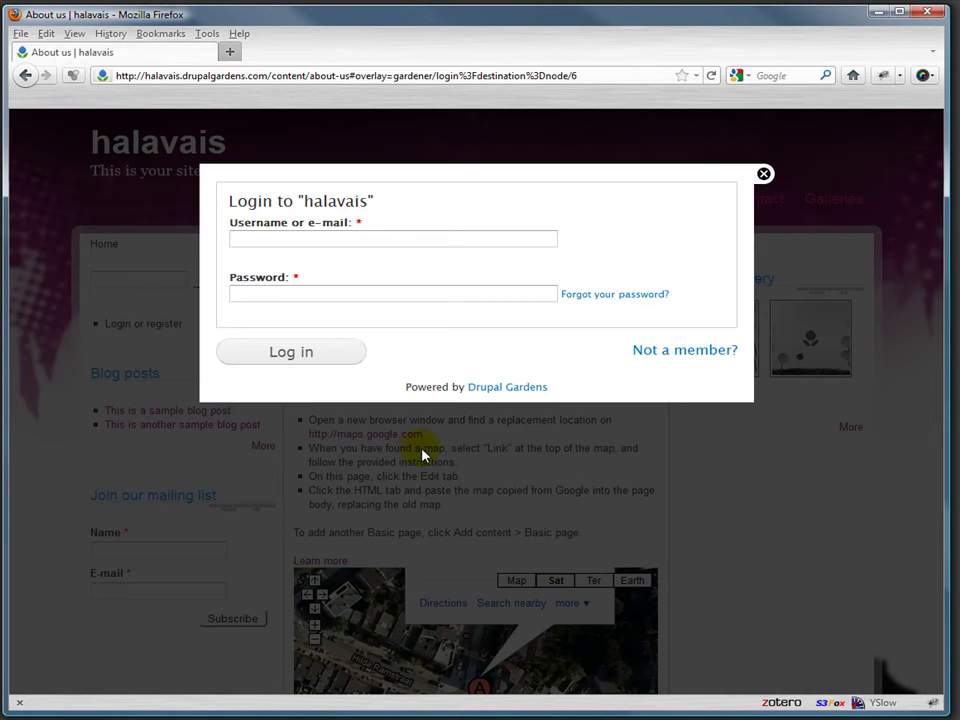
pyautogui.click(283, 243)
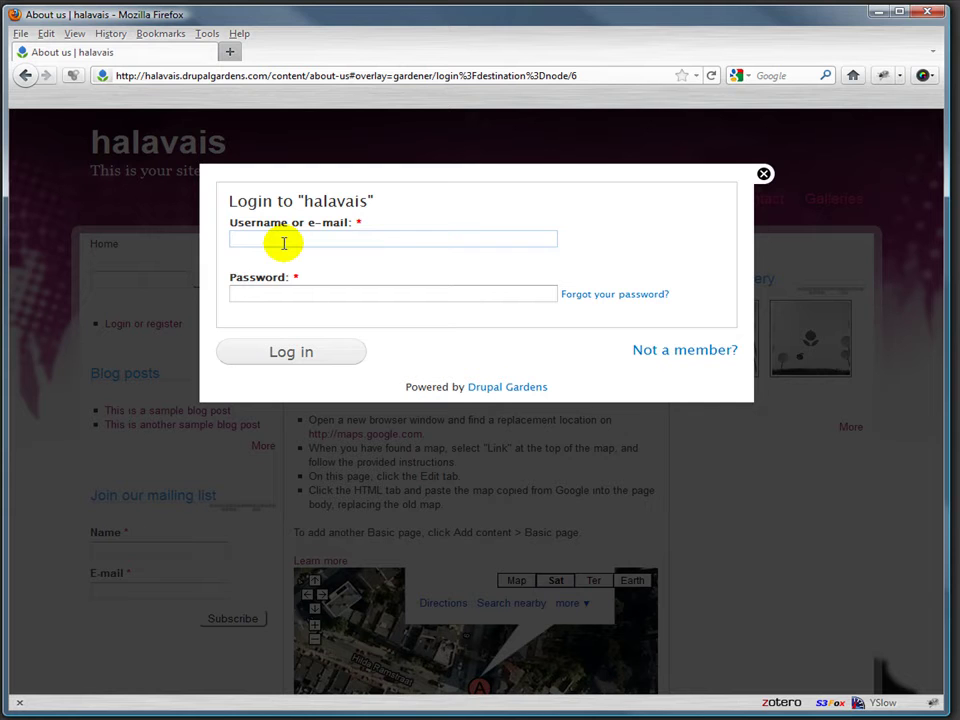
pyautogui.write('hal')
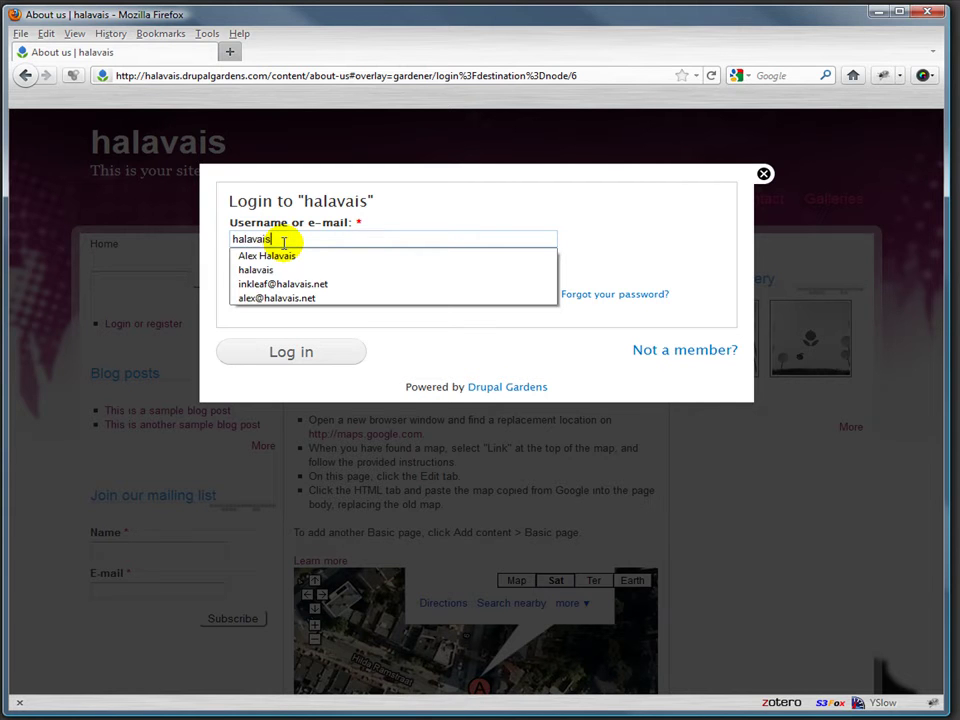
pyautogui.write('avais')
pyautogui.press('Tab')
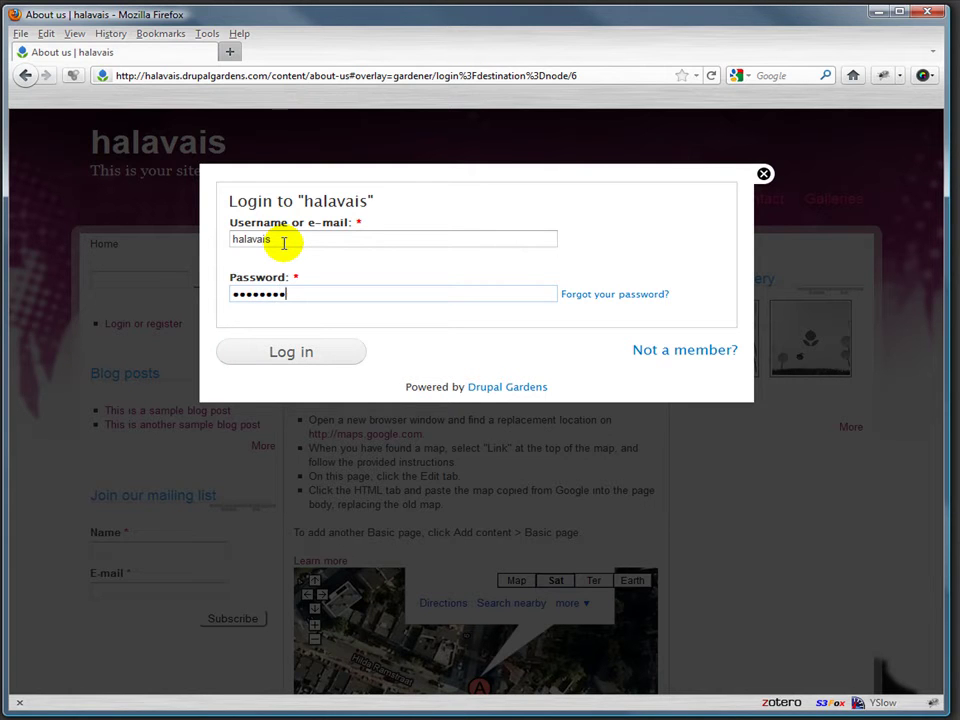
pyautogui.press('Return')
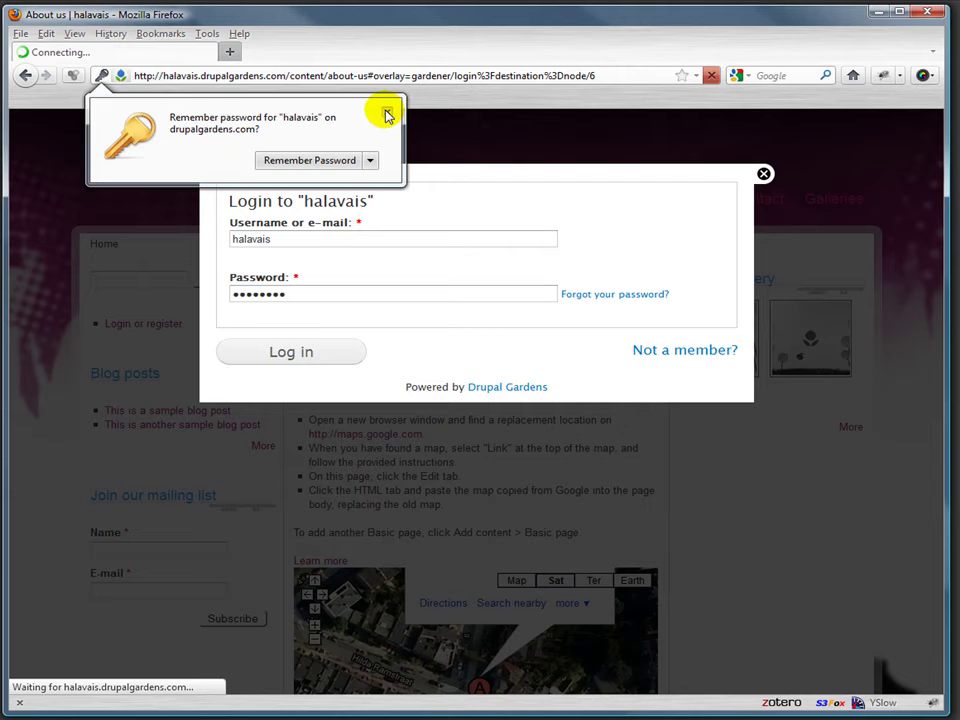
pyautogui.click(387, 116)
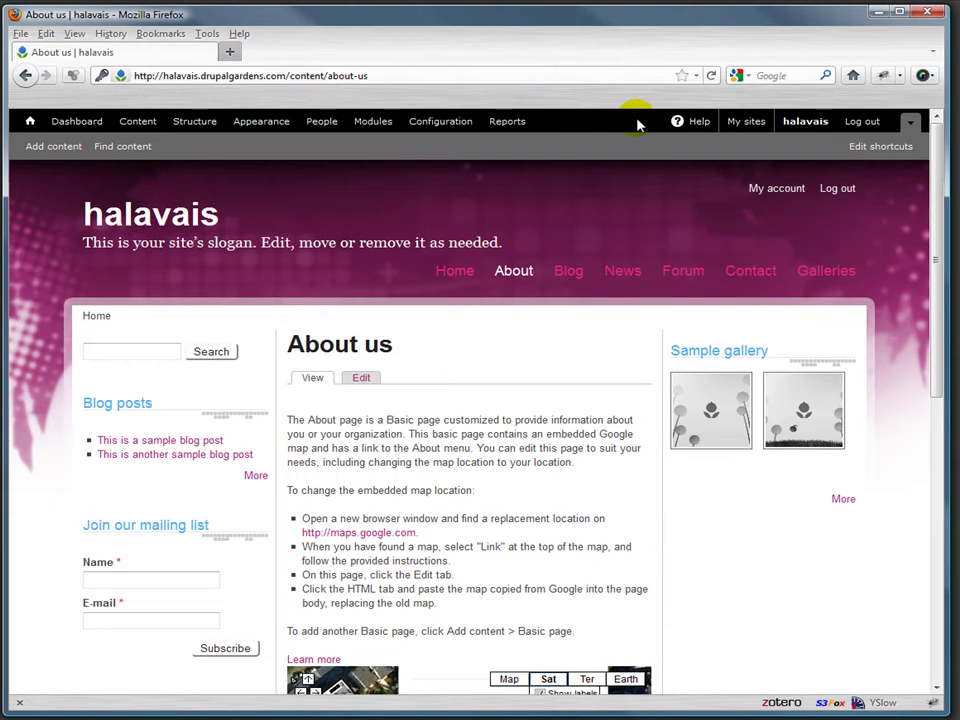
# - Look at Structure and Appearance in the admin toolbar, ending on the Content list
pyautogui.click(196, 123)
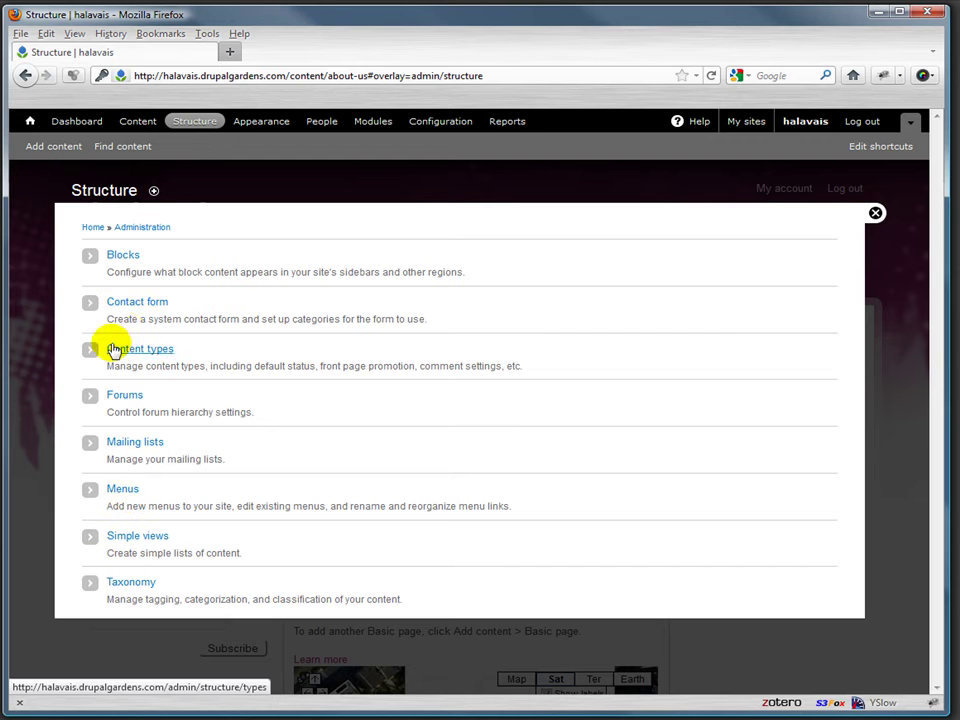
pyautogui.press('Escape')
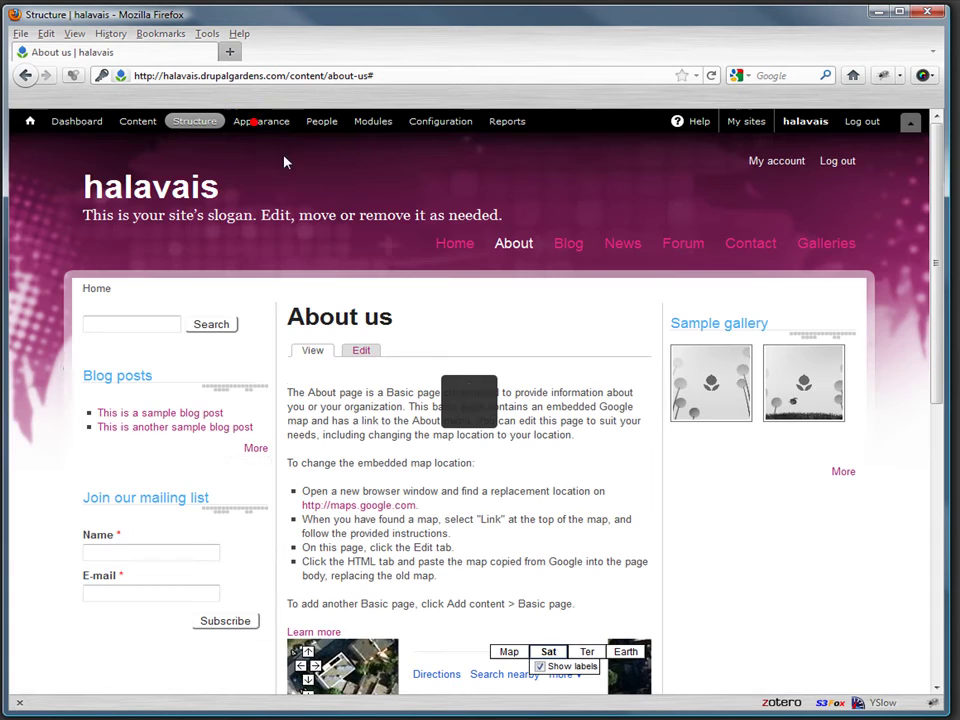
pyautogui.click(142, 424)
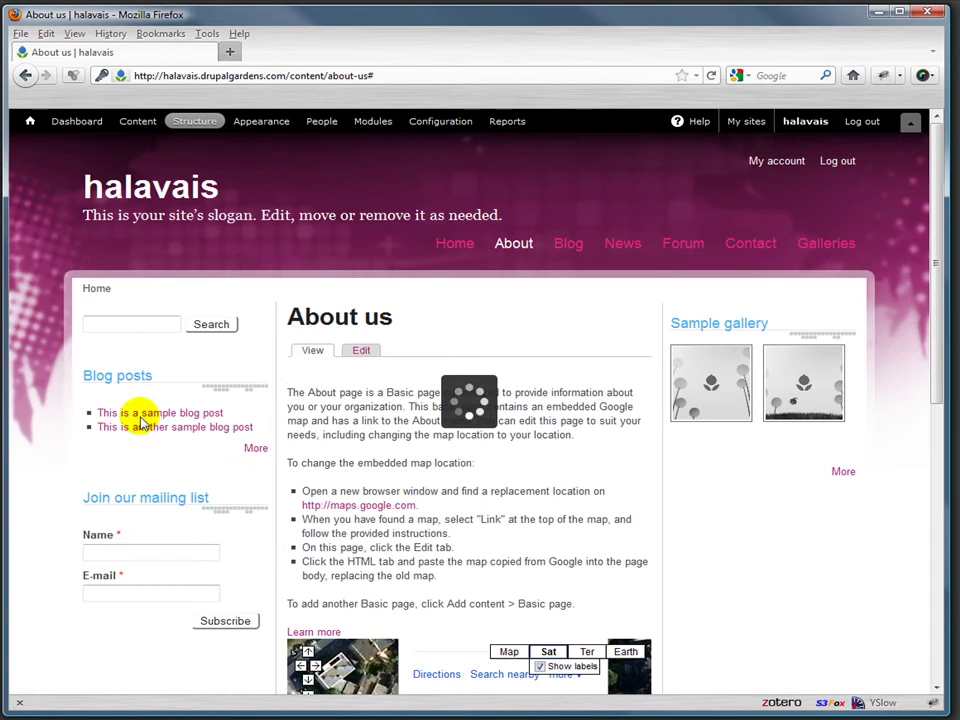
pyautogui.click(250, 122)
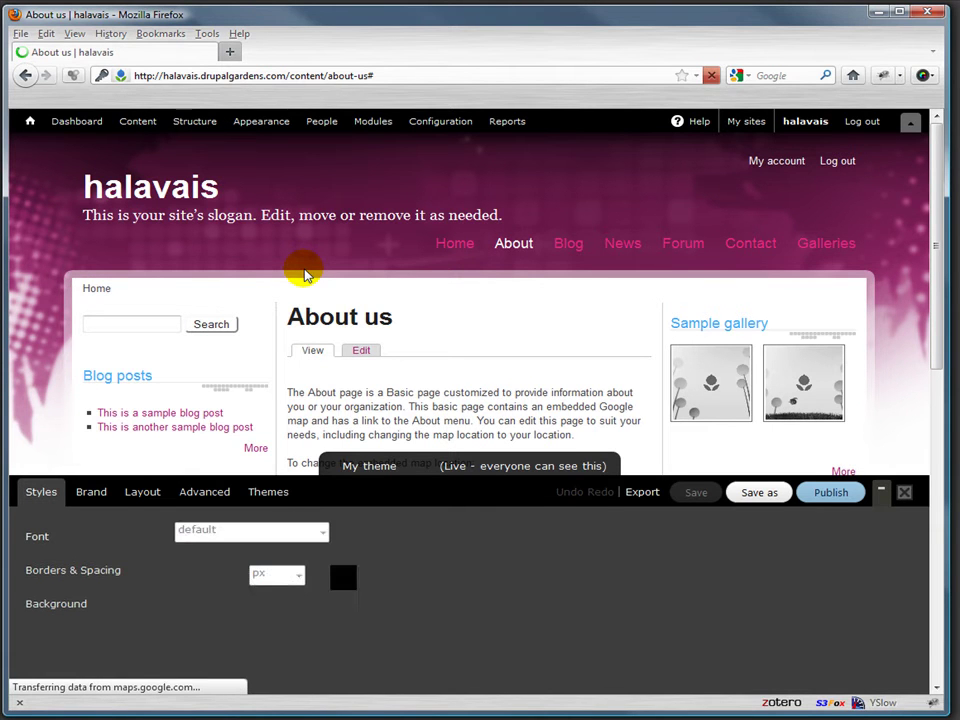
pyautogui.click(139, 121)
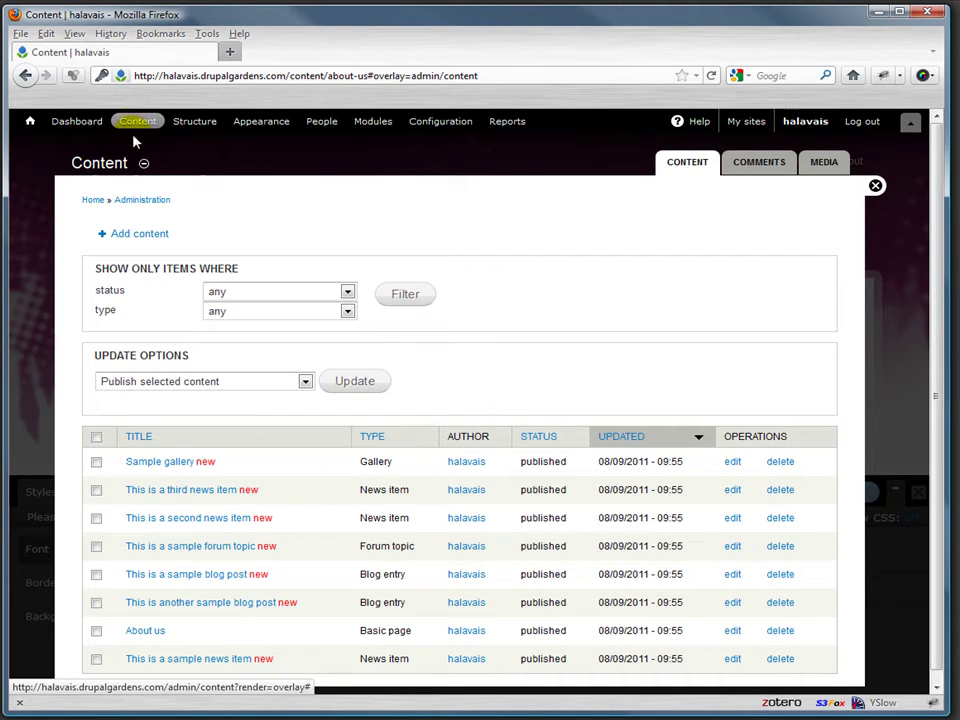
# - Look through Add content, Structure and the Modules list, then return to the Content list
pyautogui.click(134, 234)
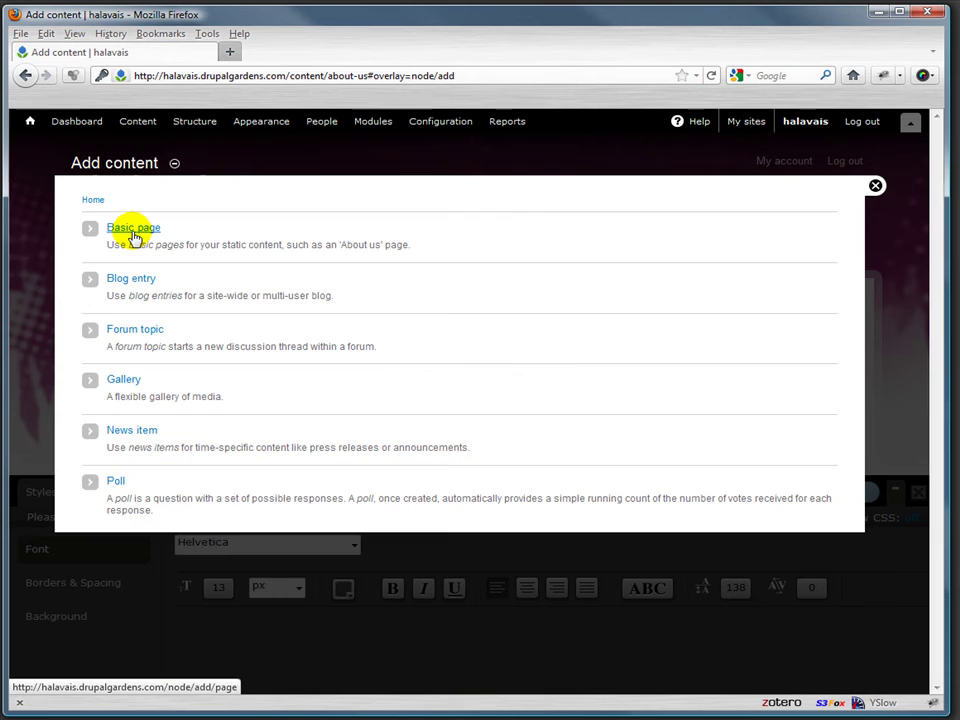
pyautogui.click(207, 126)
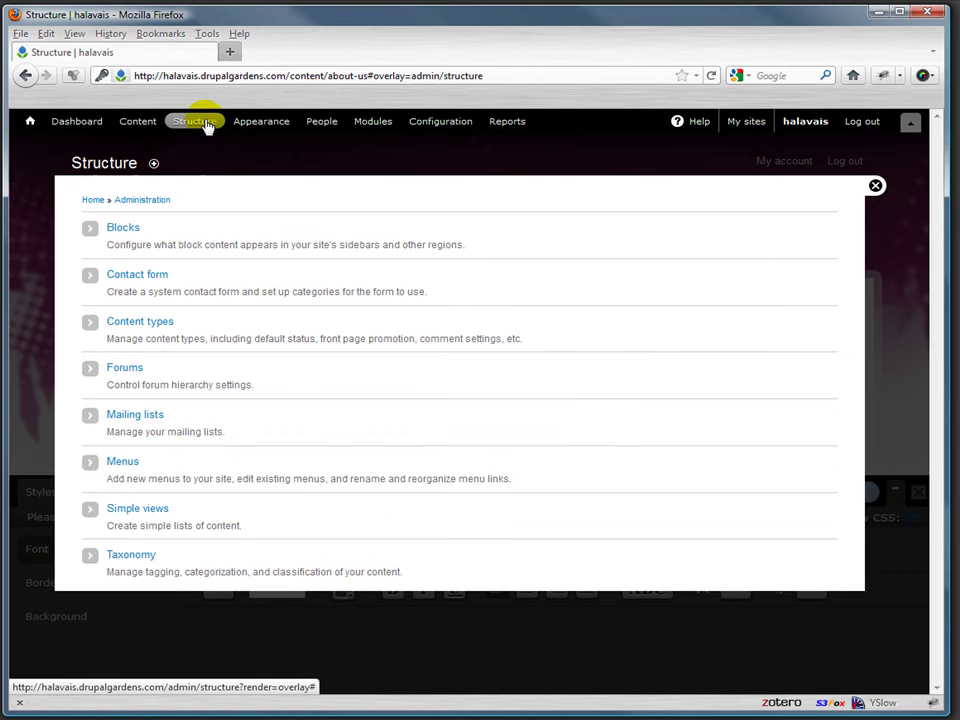
pyautogui.click(378, 131)
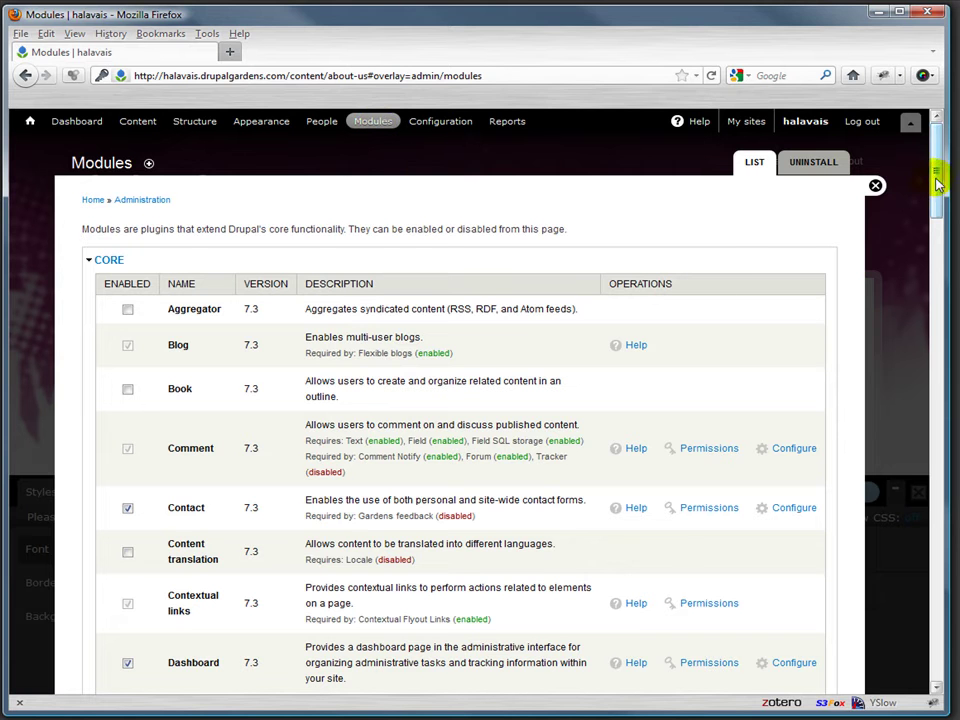
pyautogui.moveTo(936, 183); pyautogui.dragTo(918, 378)
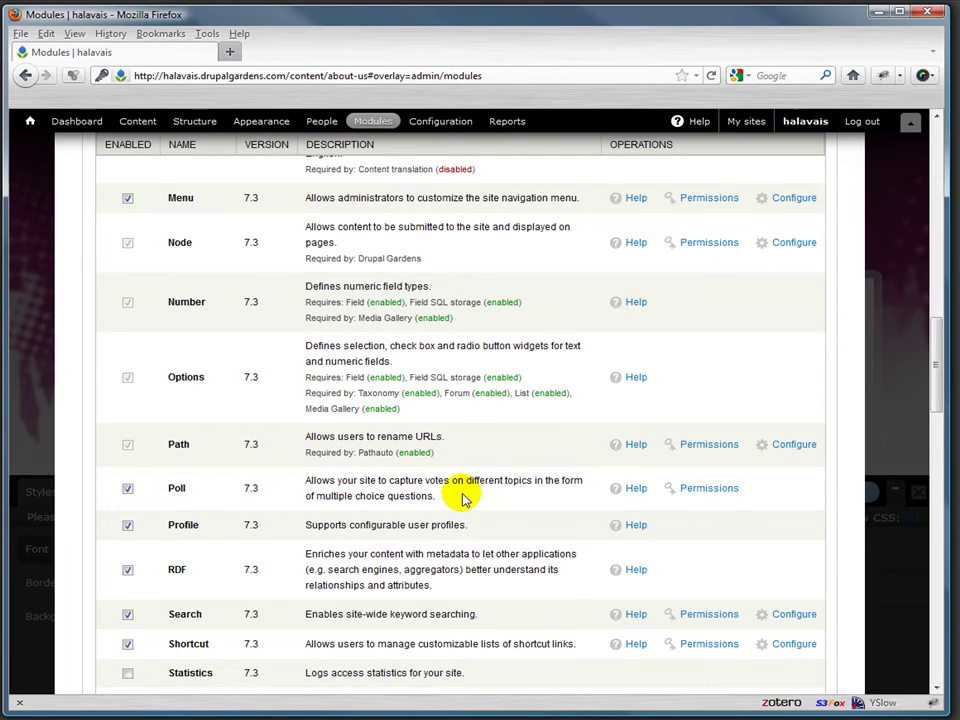
pyautogui.moveTo(456, 497); pyautogui.dragTo(296, 484)
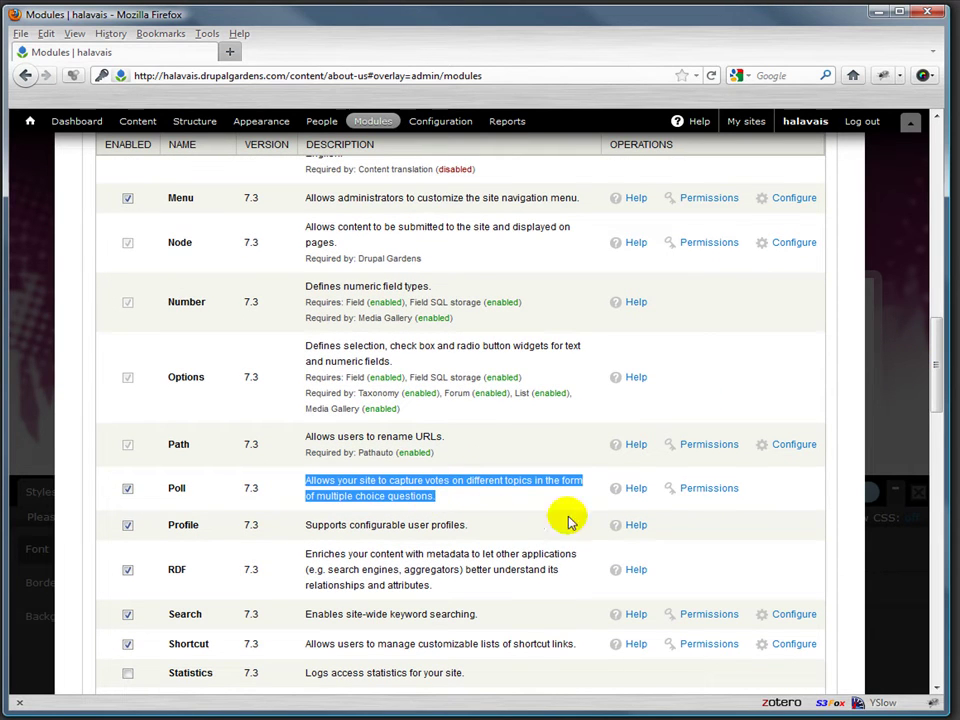
pyautogui.moveTo(936, 386); pyautogui.dragTo(920, 152)
pyautogui.click(134, 123)
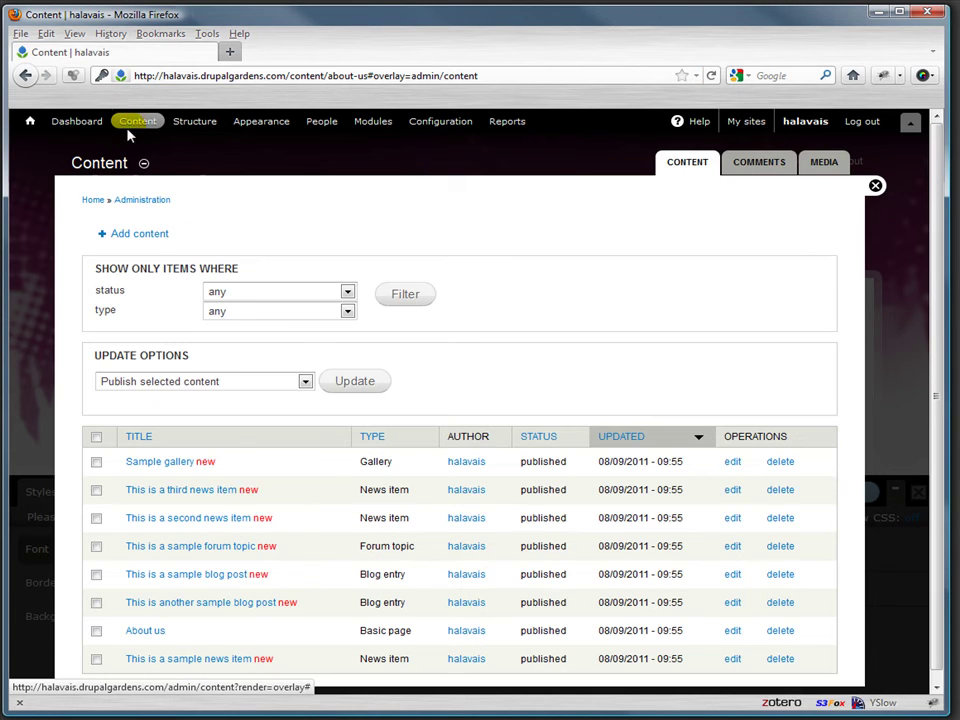
# - Choose Poll under Add content to get a blank Create Poll form
pyautogui.click(139, 235)
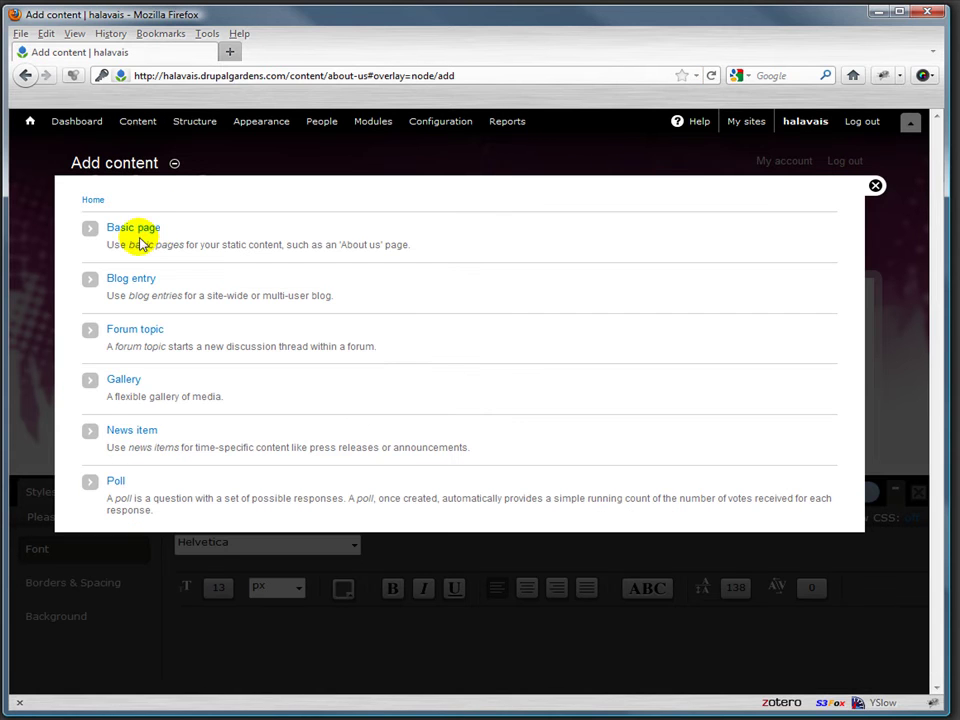
pyautogui.click(113, 482)
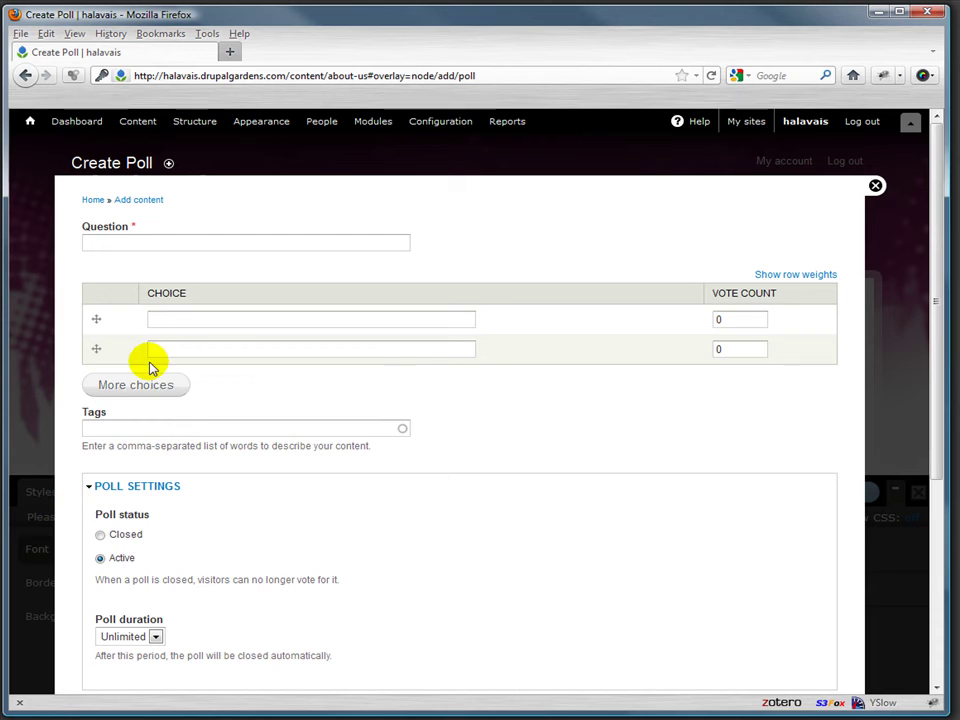
# - Enter the poll question 'Is drupal rad' and the answer choice No
pyautogui.click(113, 239)
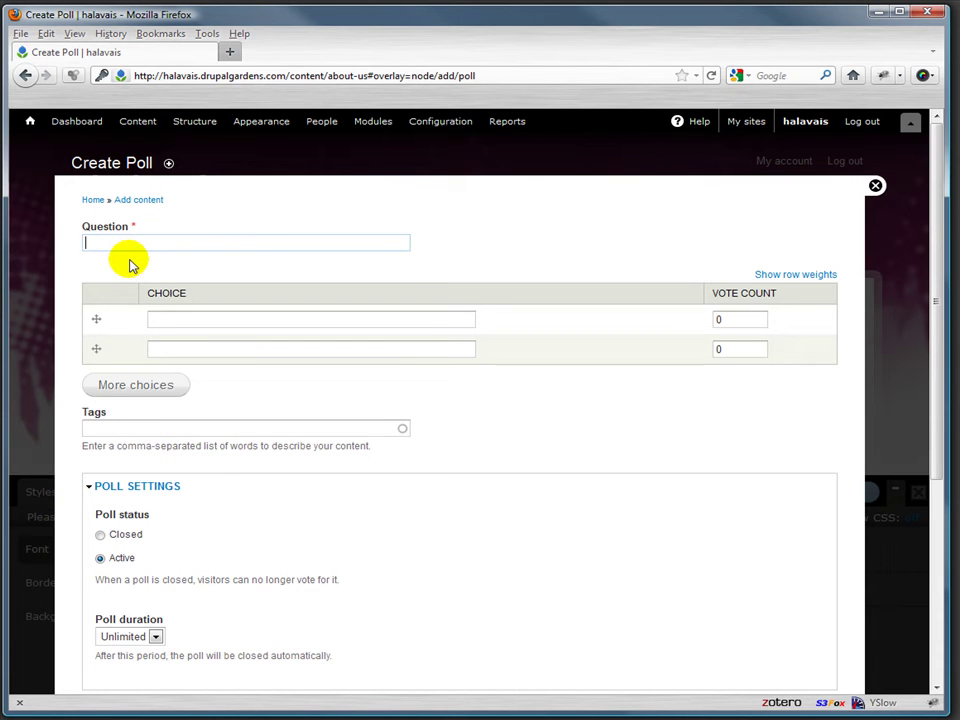
pyautogui.write('Is ')
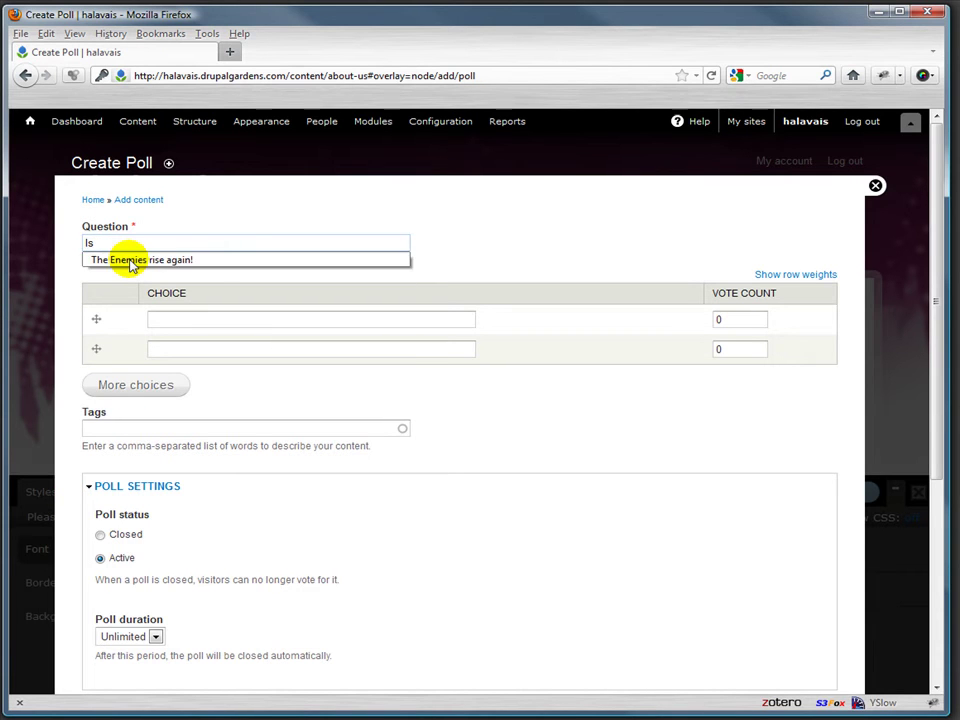
pyautogui.write('drupal rad?')
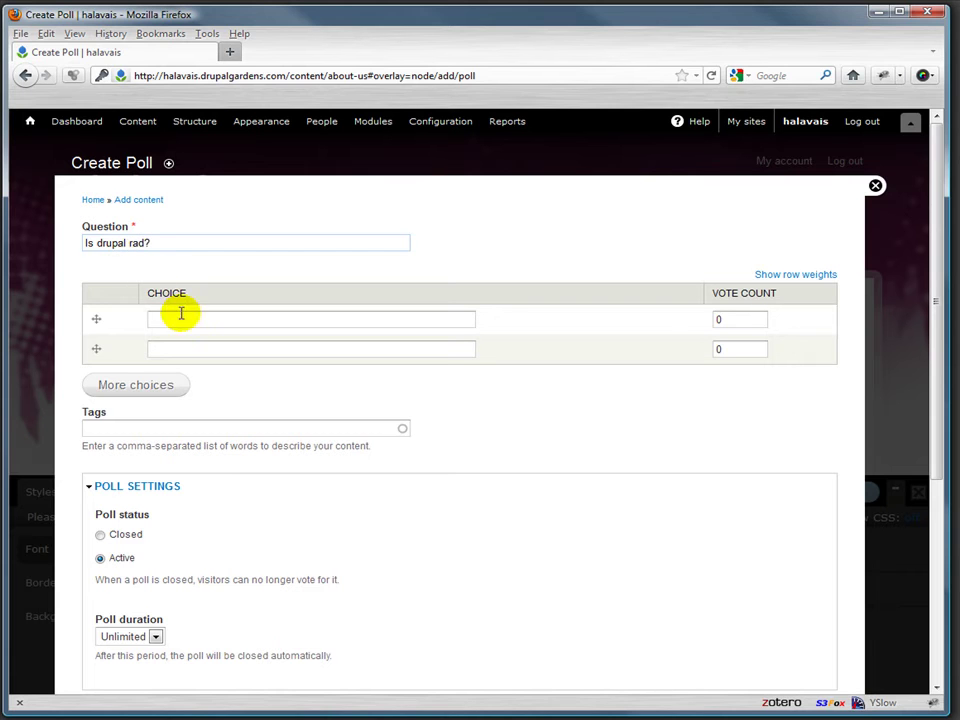
pyautogui.click(179, 316)
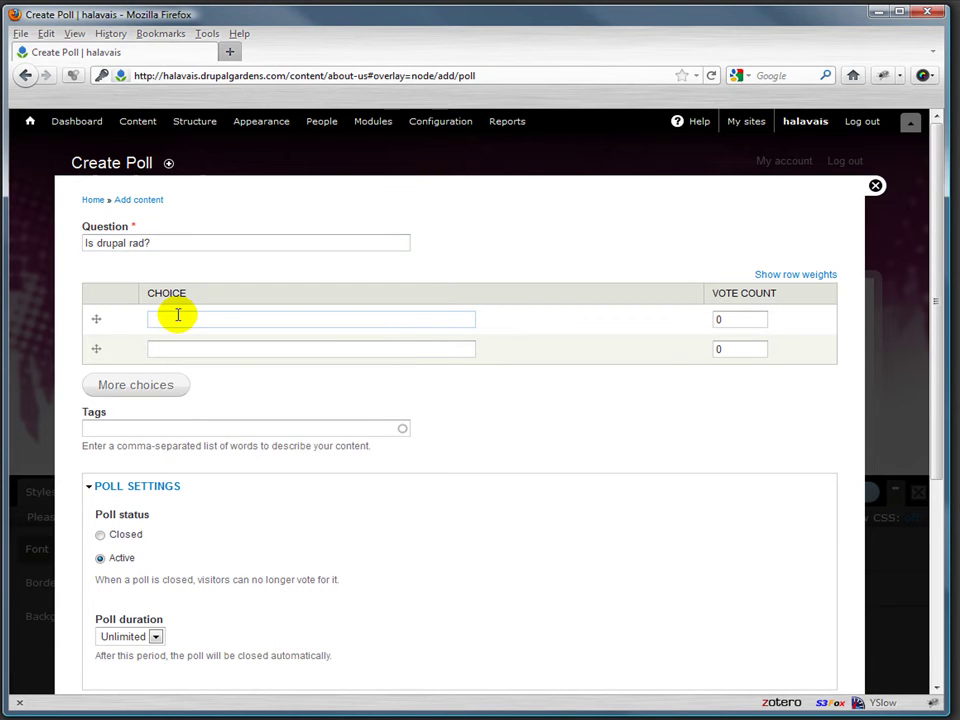
pyautogui.press('Tab')
pyautogui.press('Tab')
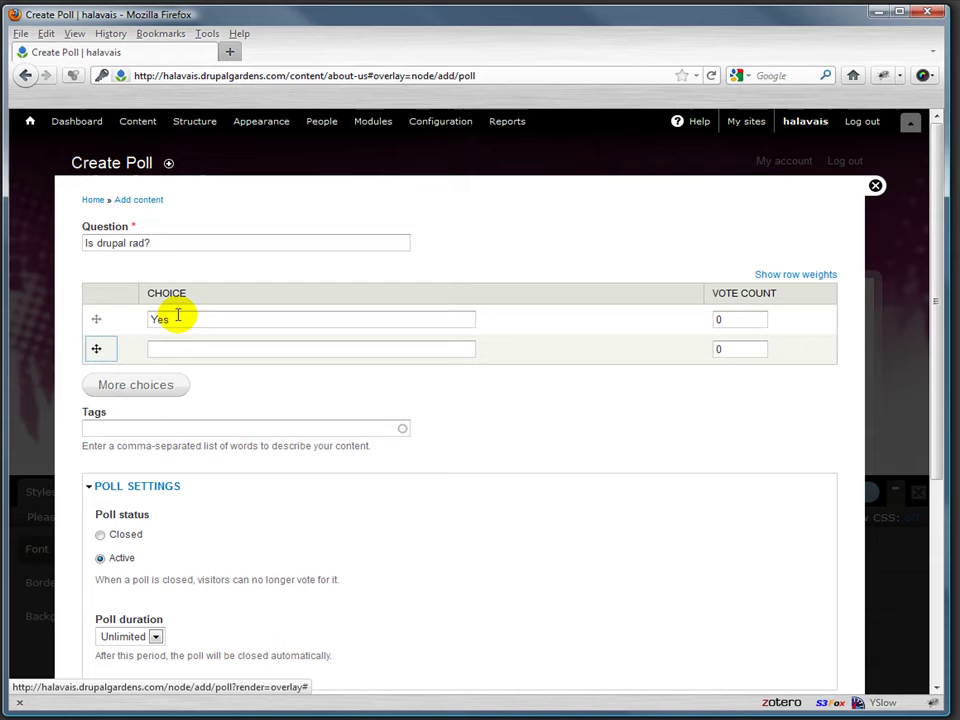
pyautogui.press('Tab')
pyautogui.write('No')
pyautogui.press('Tab')
pyautogui.press('Tab')
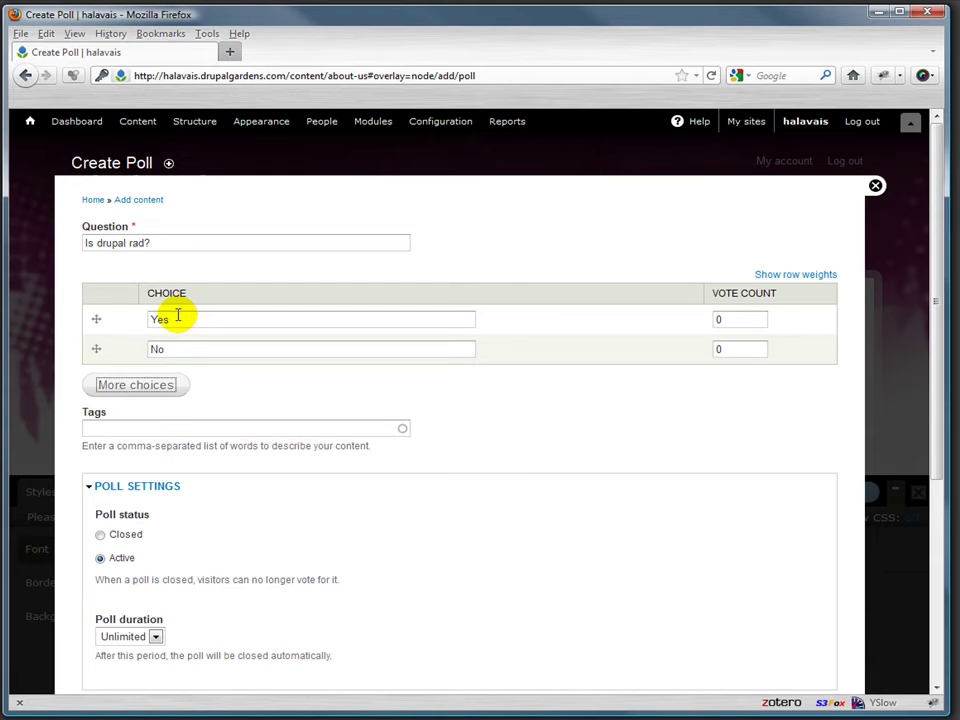
# - Add a third choice row for Maybe and set No's vote count to 2
pyautogui.click(136, 389)
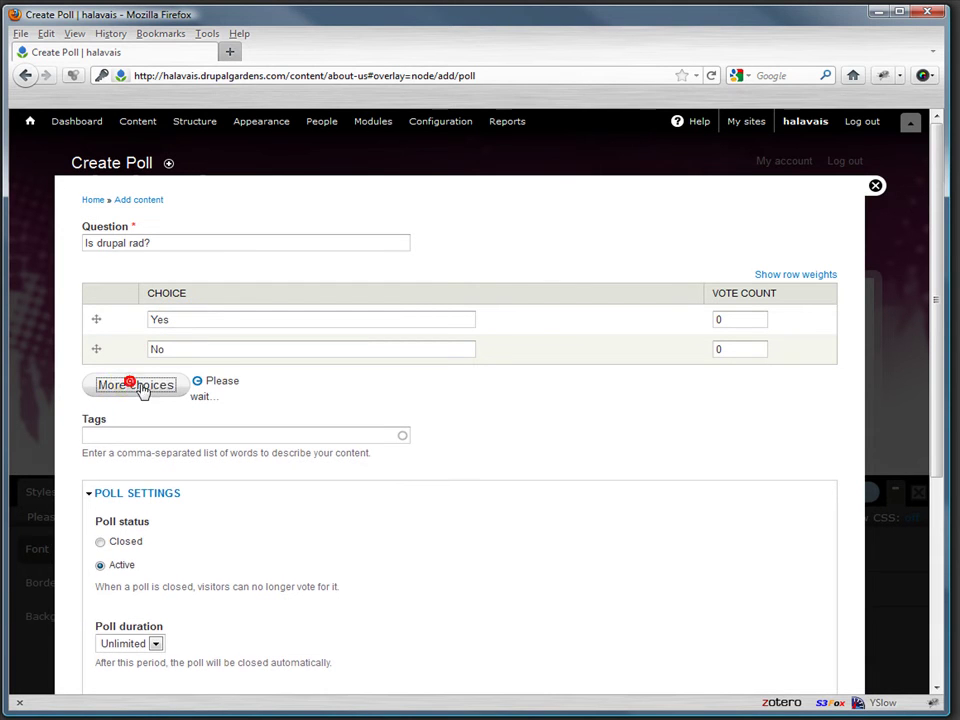
pyautogui.click(172, 379)
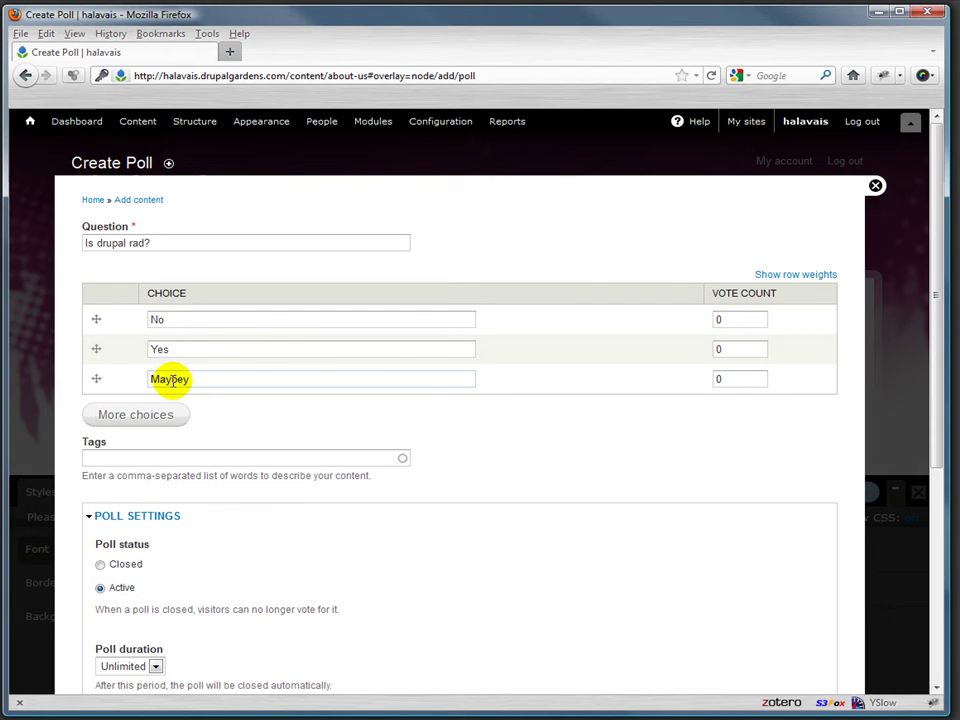
pyautogui.doubleClick(722, 320)
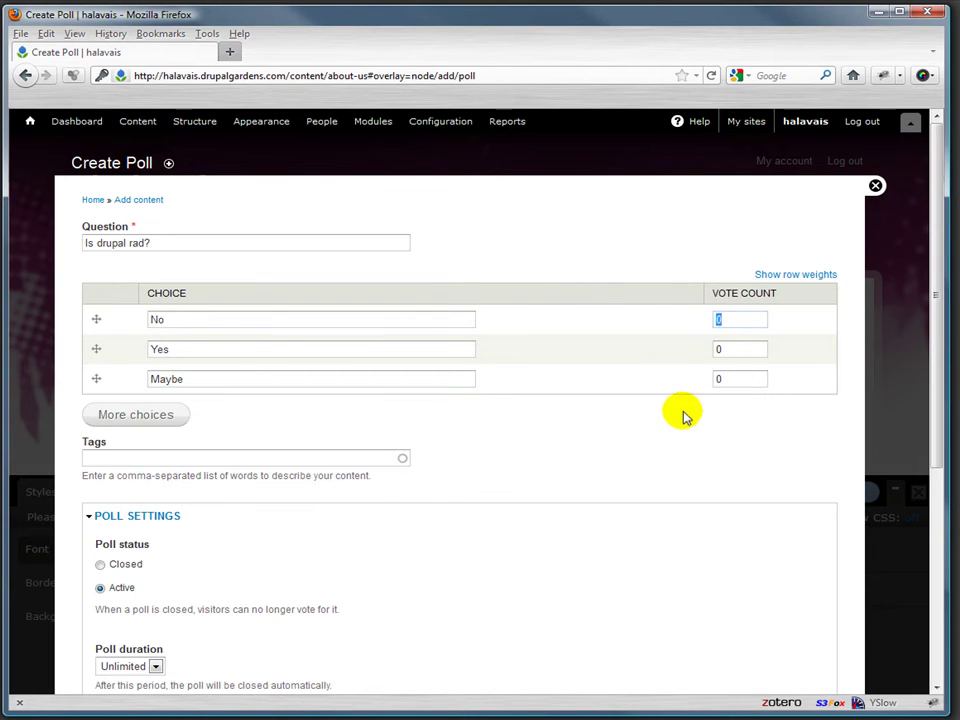
pyautogui.write('2')
pyautogui.click(490, 442)
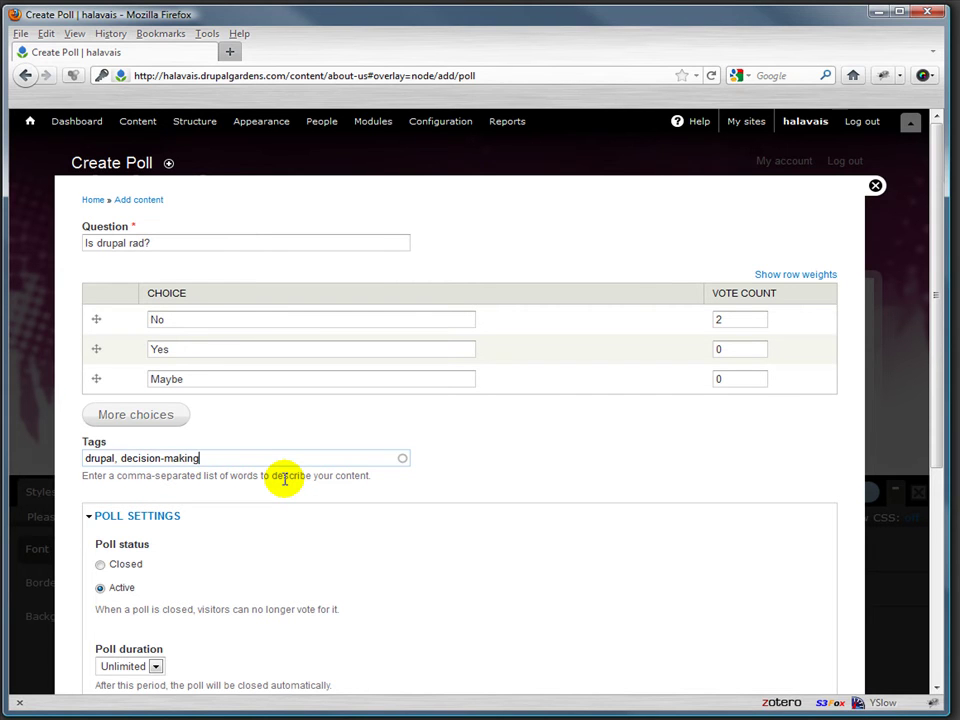
pyautogui.scroll(-3, 354, 512)
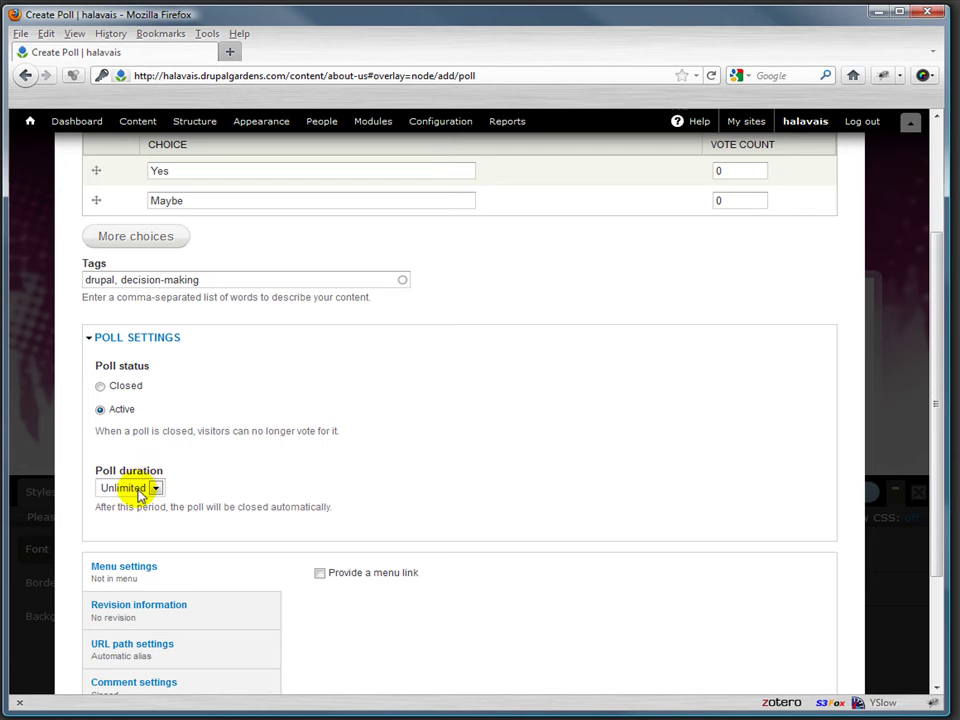
pyautogui.scroll(-3, 231, 506)
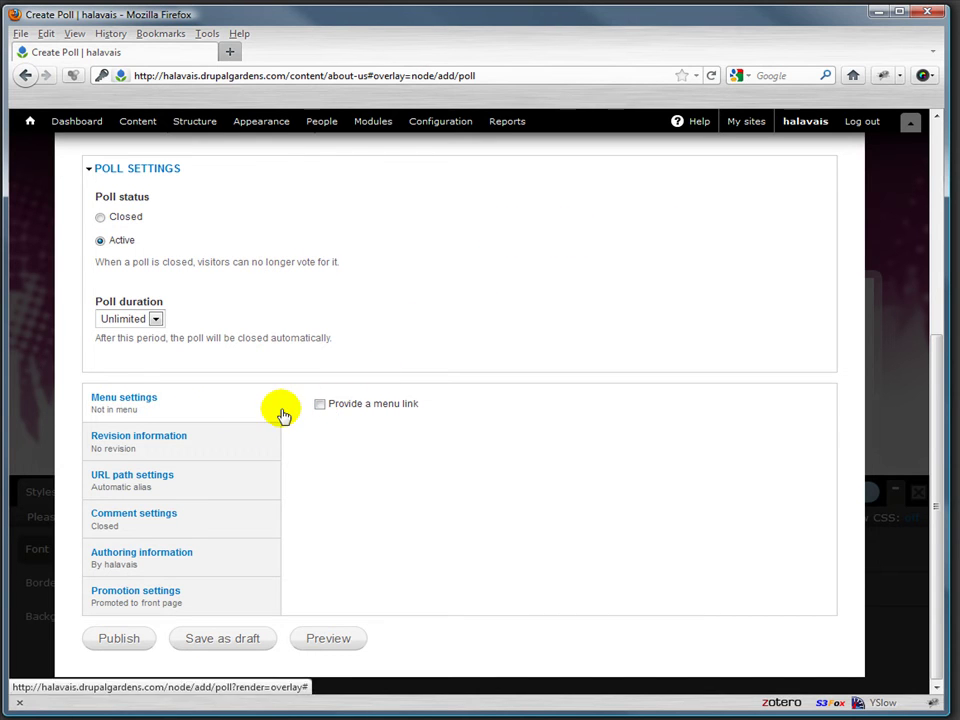
# - Review the revision and URL alias options, then set the poll's comments to Open
pyautogui.click(147, 440)
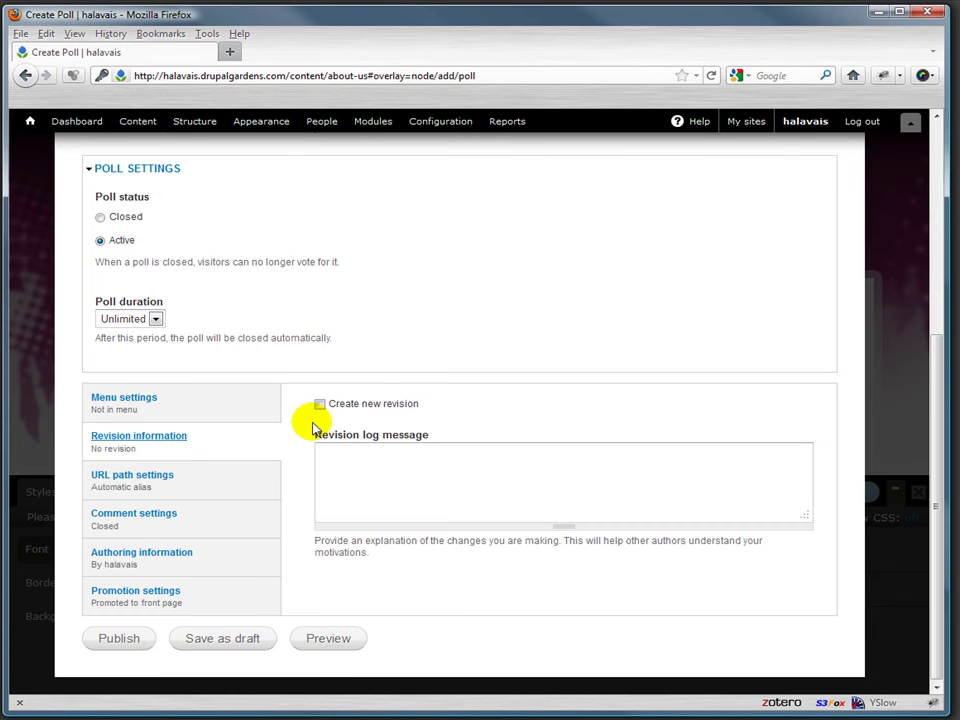
pyautogui.click(128, 482)
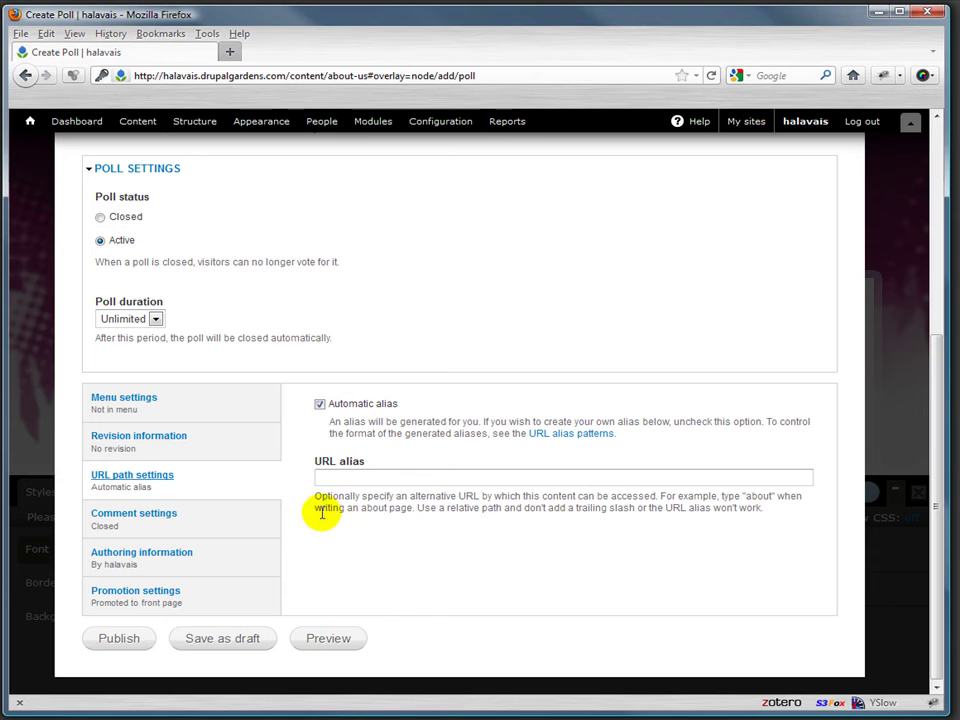
pyautogui.click(155, 524)
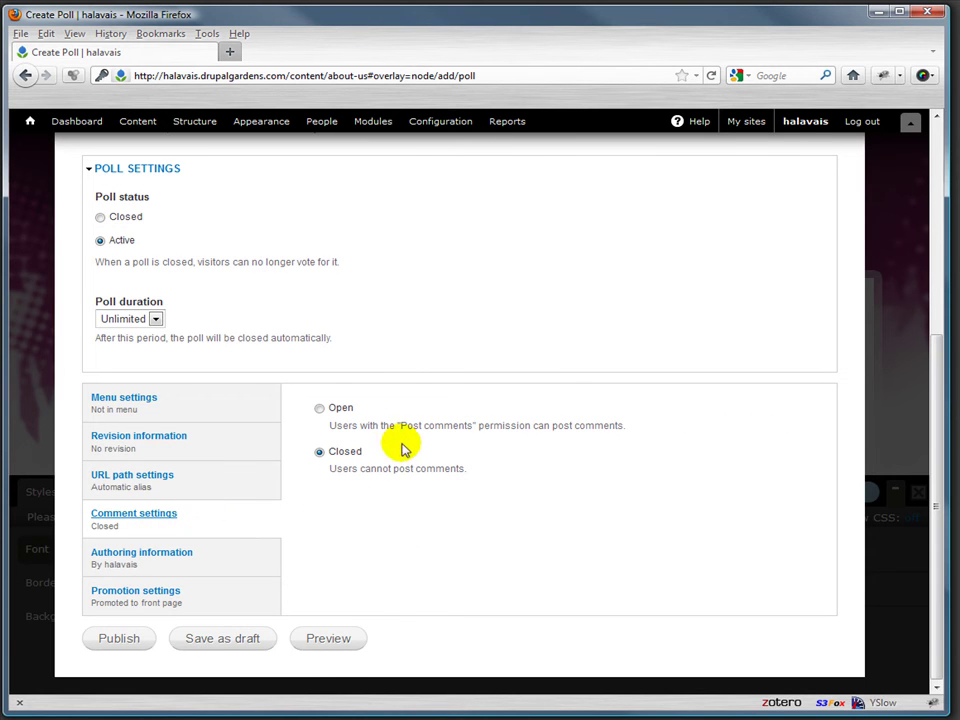
pyautogui.click(320, 409)
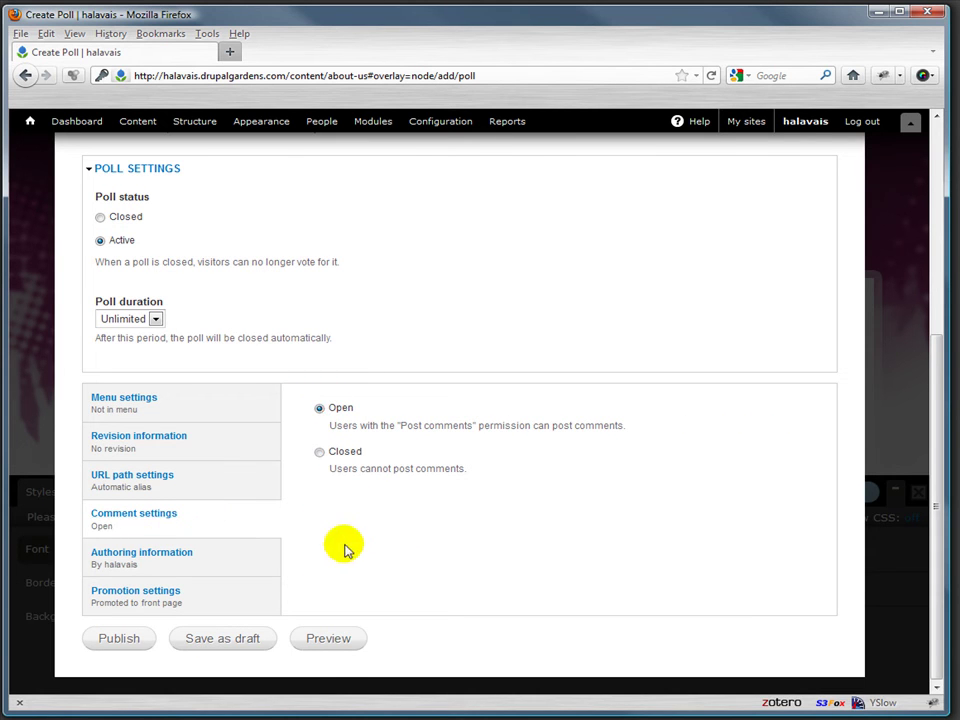
# - Check the authoring and promotion options and publish the poll
pyautogui.click(166, 559)
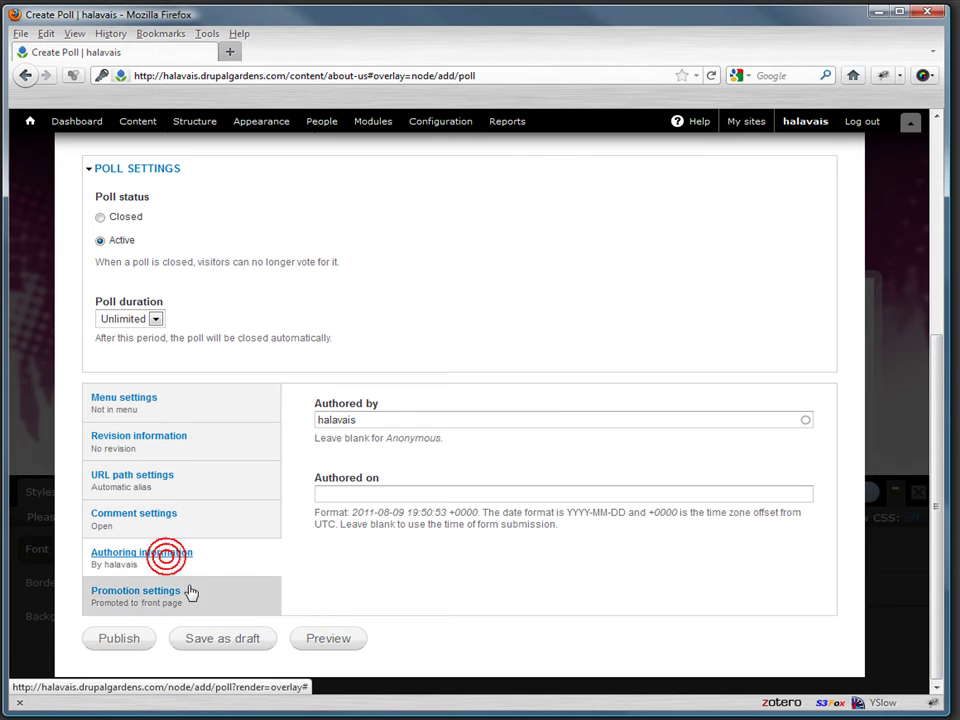
pyautogui.click(137, 592)
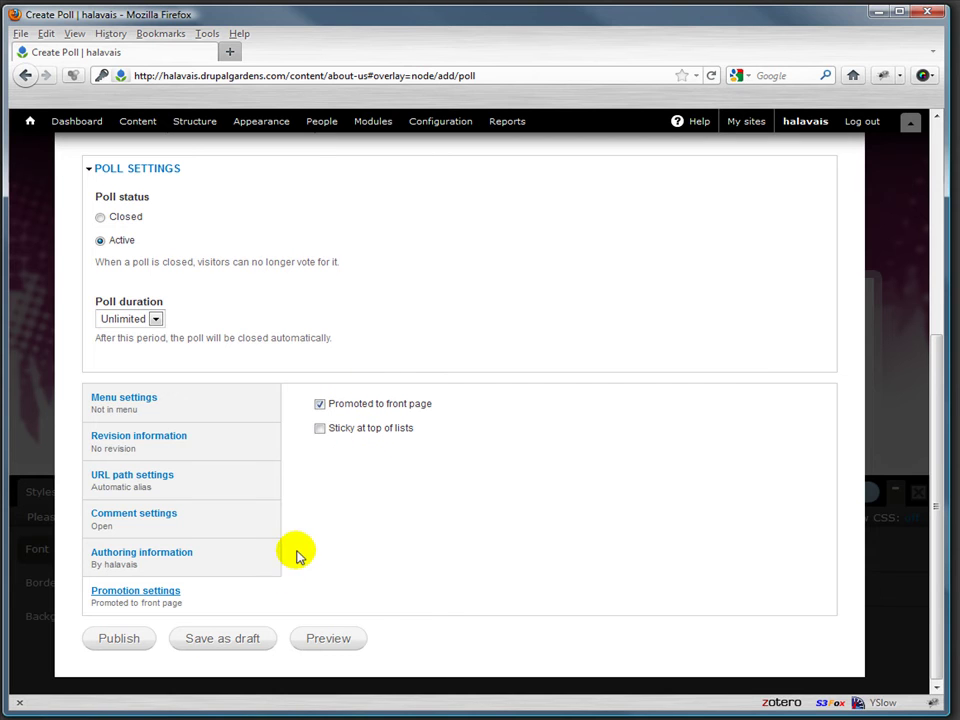
pyautogui.click(121, 640)
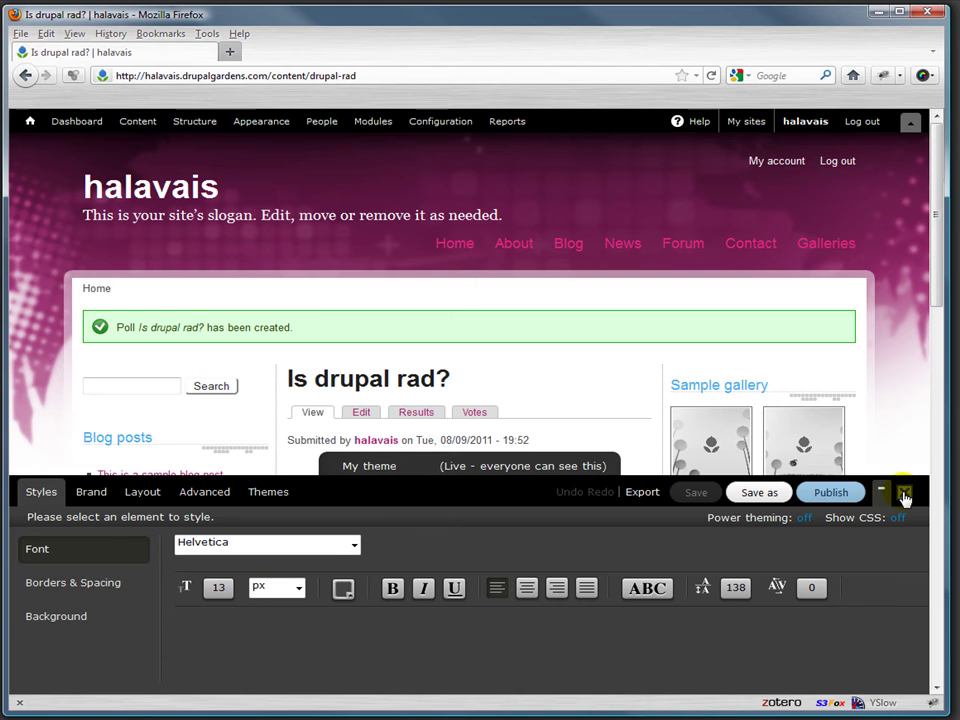
# - Exit the ThemeBuilder editor to leave the 'Is drupal rad?' poll page in view
pyautogui.click(904, 495)
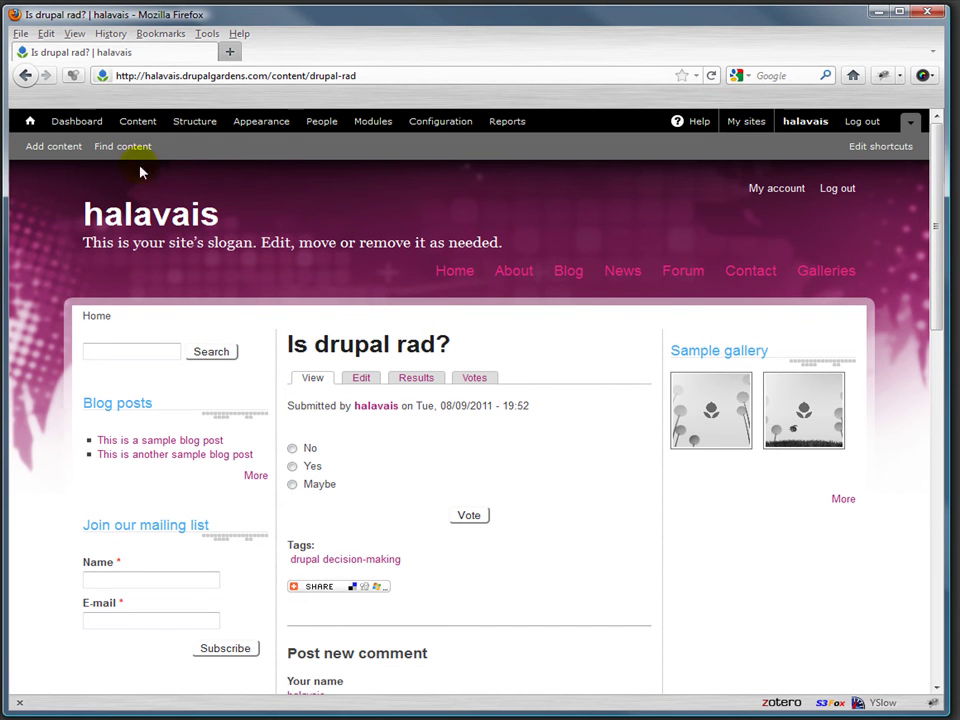
# - Select the page address, then vote No on the poll
pyautogui.moveTo(366, 75)
pyautogui.mouseDown()
pyautogui.moveTo(266, 70)
pyautogui.moveTo(358, 72)
pyautogui.mouseUp()
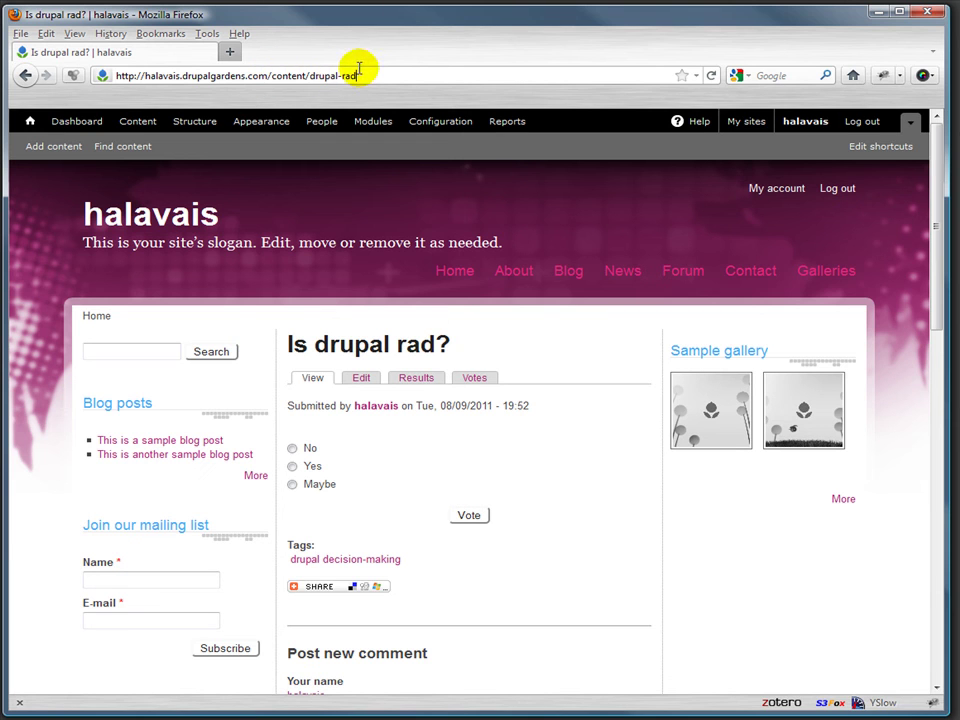
pyautogui.hotkey('ctrl', 'a')
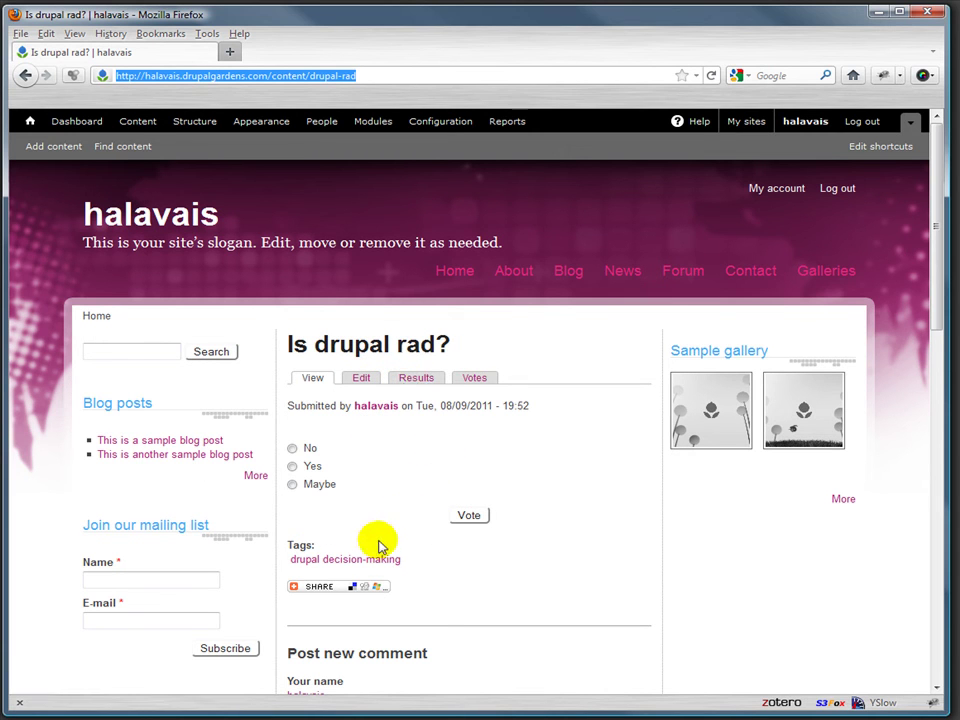
pyautogui.scroll(-5, 380, 545)
pyautogui.scroll(5, 383, 545)
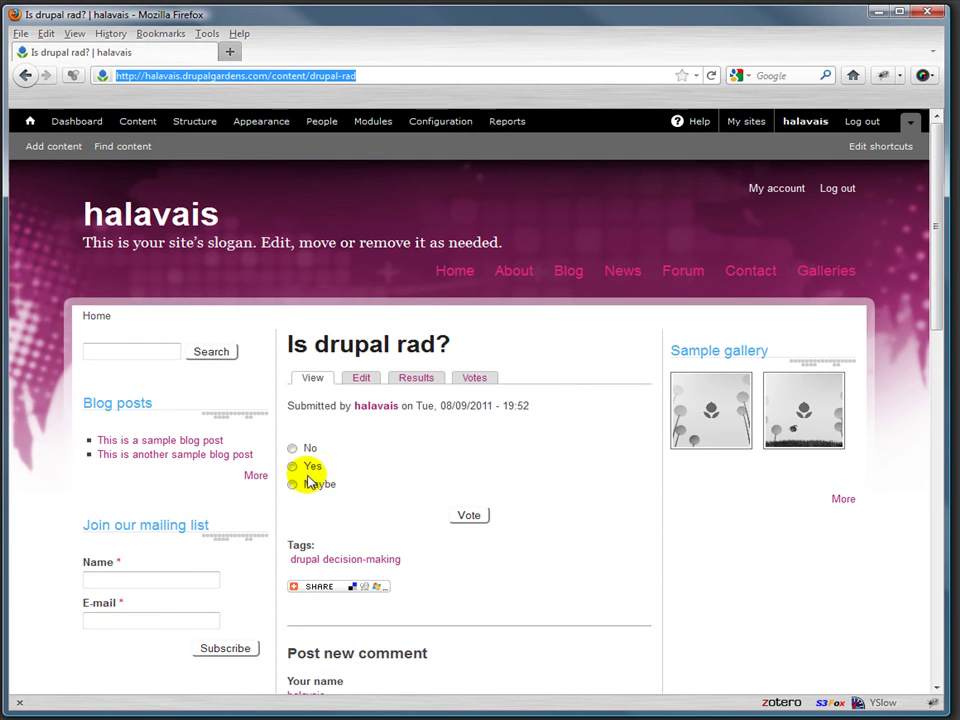
pyautogui.click(292, 448)
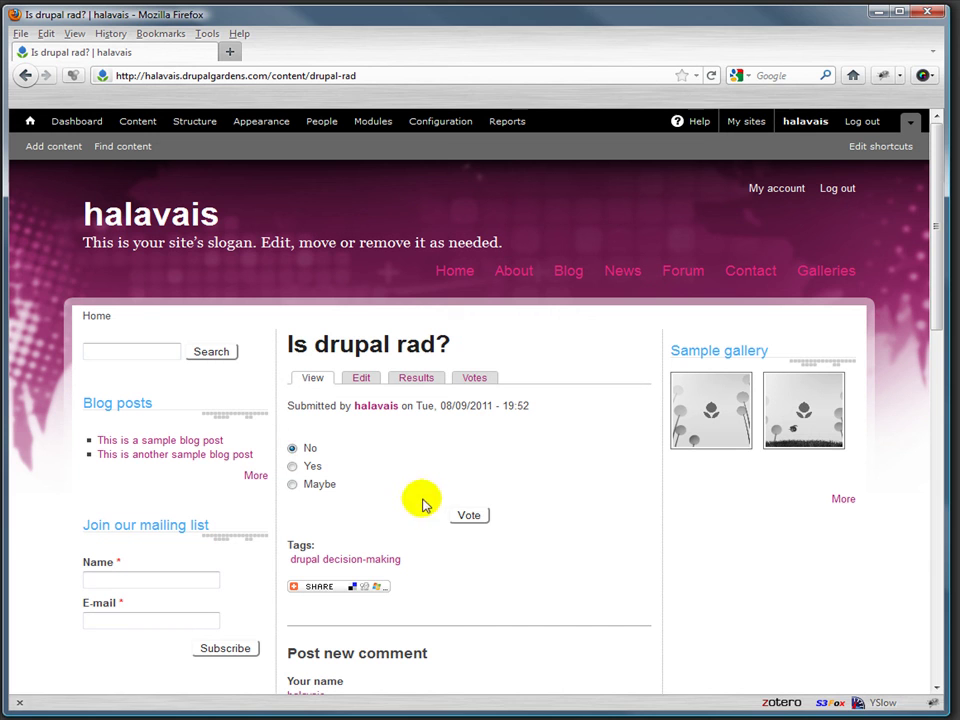
pyautogui.click(466, 518)
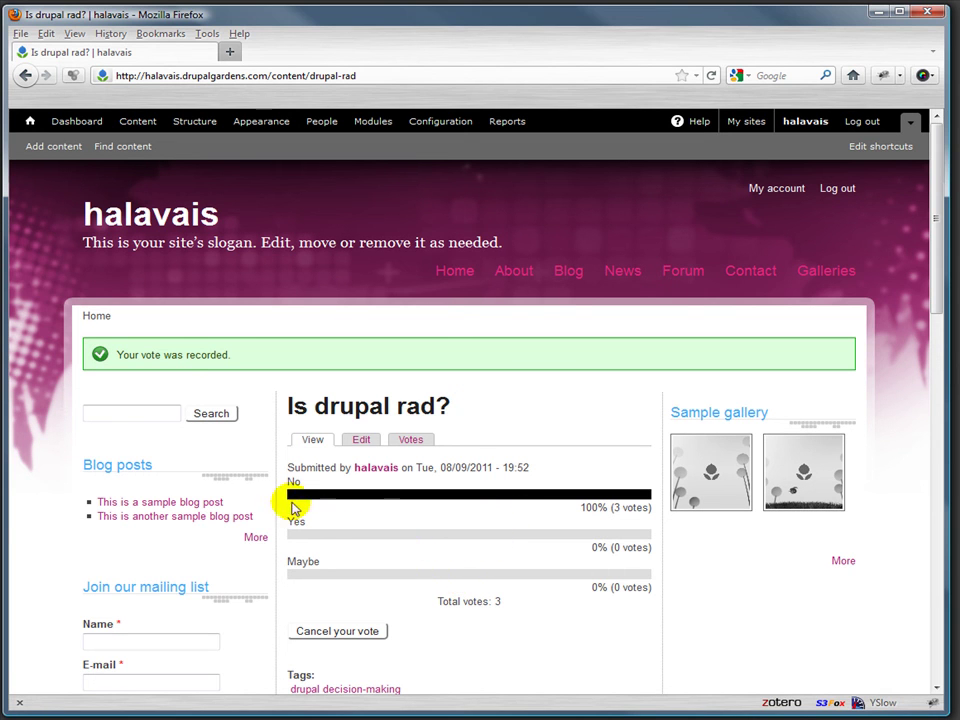
# - Cancel the No vote and recast it as Yes, giving No 67% and Yes 33%
pyautogui.scroll(-3, 472, 538)
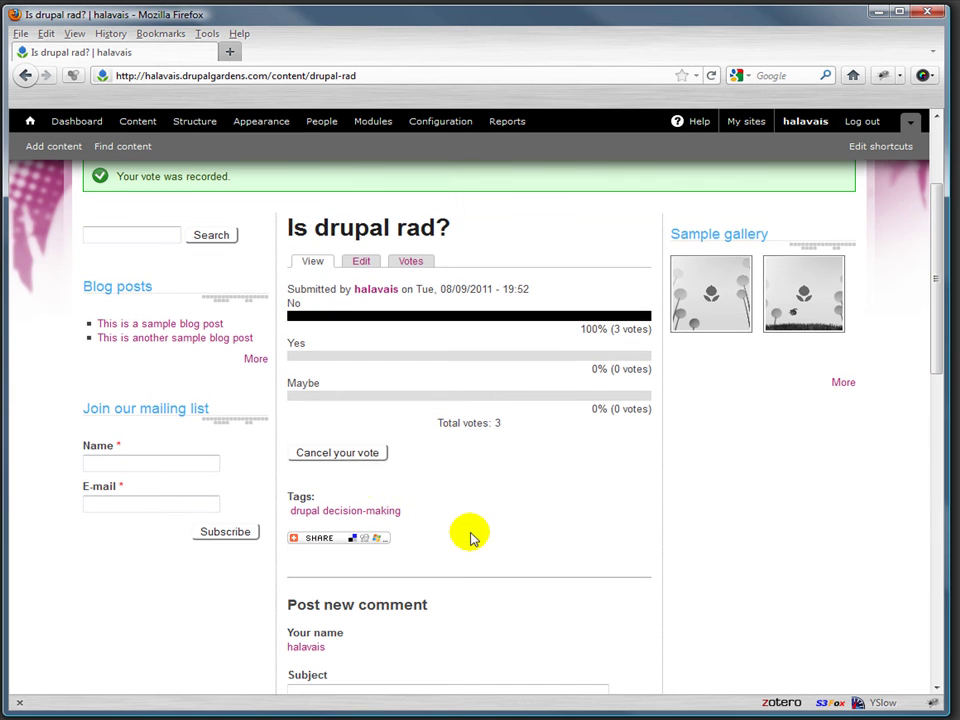
pyautogui.click(366, 459)
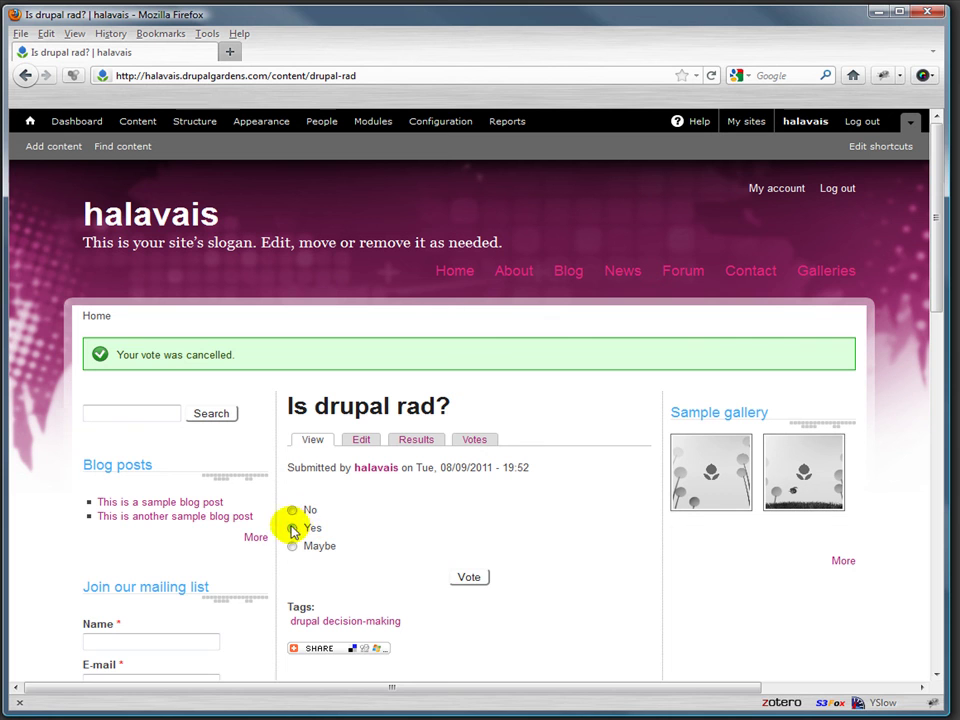
pyautogui.click(292, 528)
pyautogui.click(482, 577)
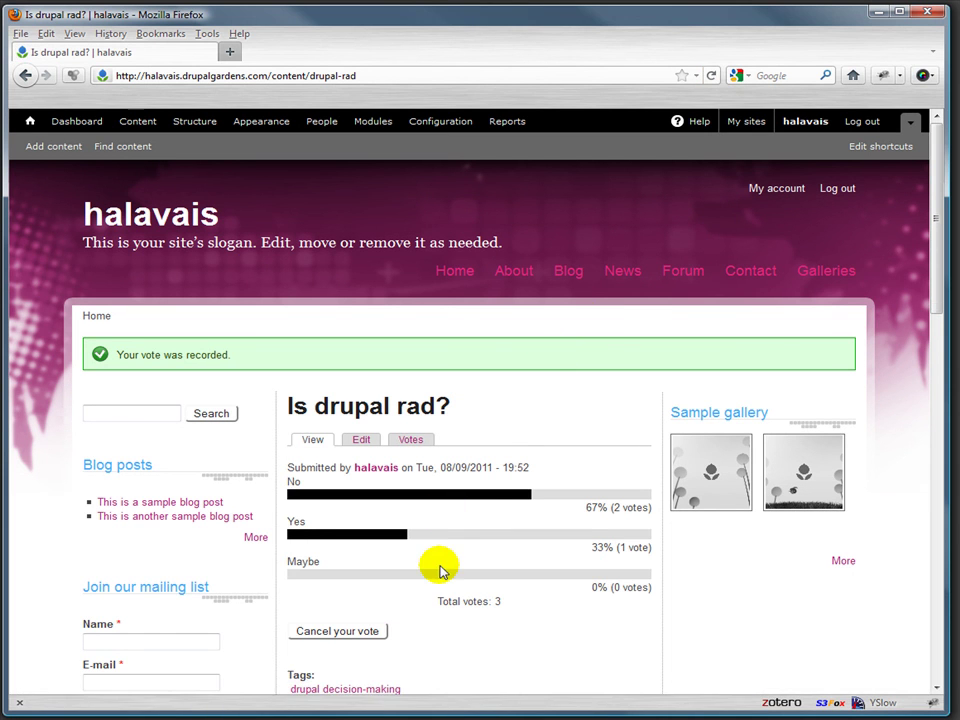
pyautogui.scroll(-5, 465, 516)
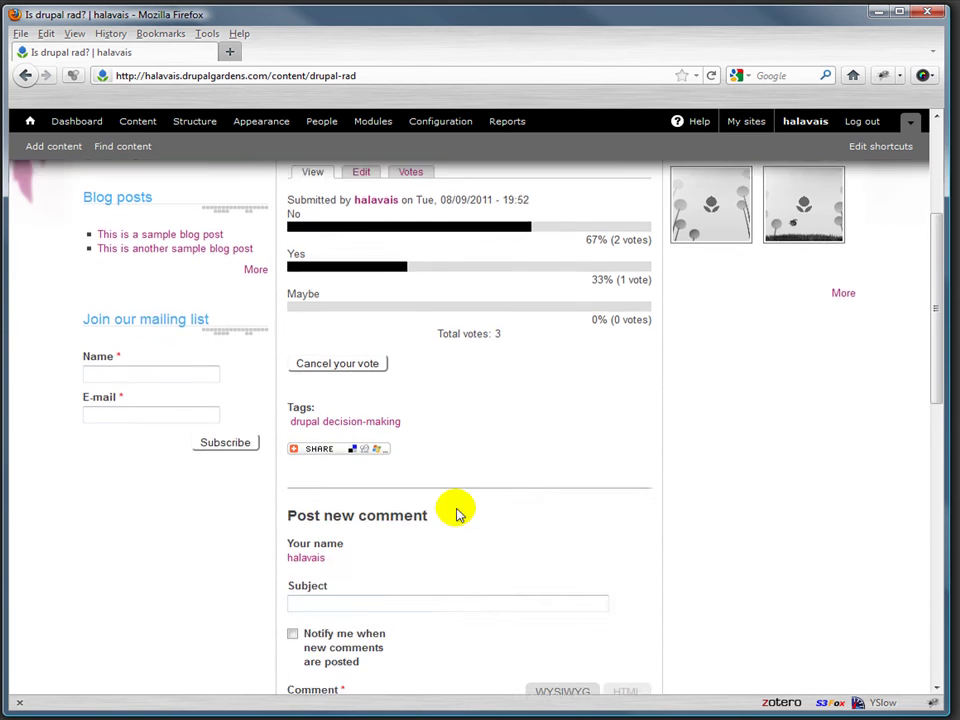
pyautogui.scroll(-2, 456, 514)
# - Fill in the comment subject 'Silly Poll' and body 'This poll is kind of ridiculous.'
pyautogui.click(381, 512)
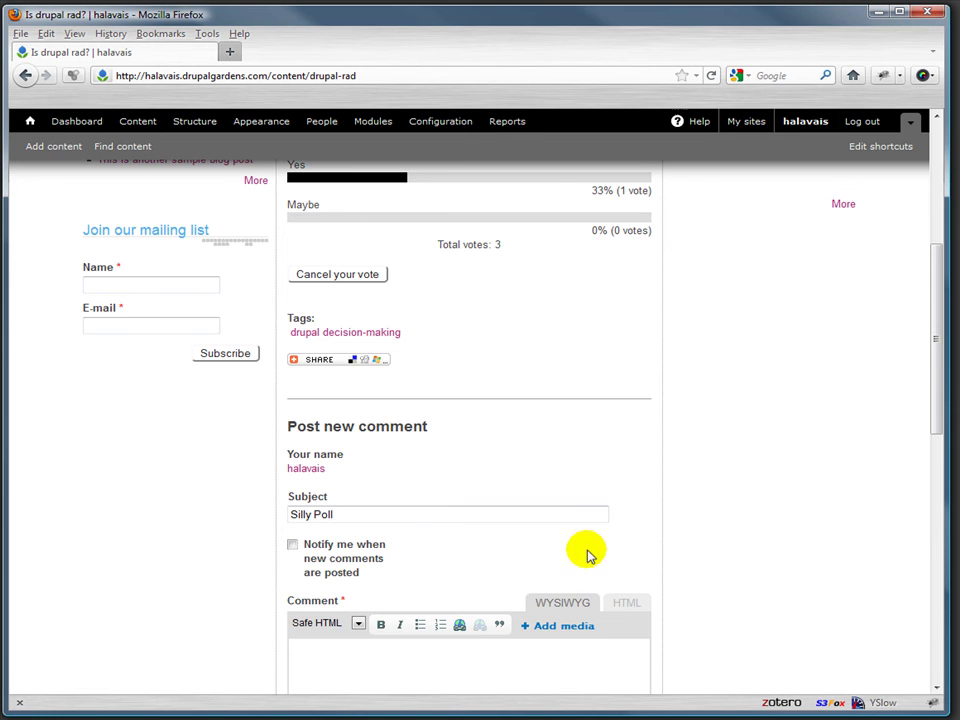
pyautogui.scroll(-5, 561, 534)
pyautogui.click(416, 491)
pyautogui.write('Thi')
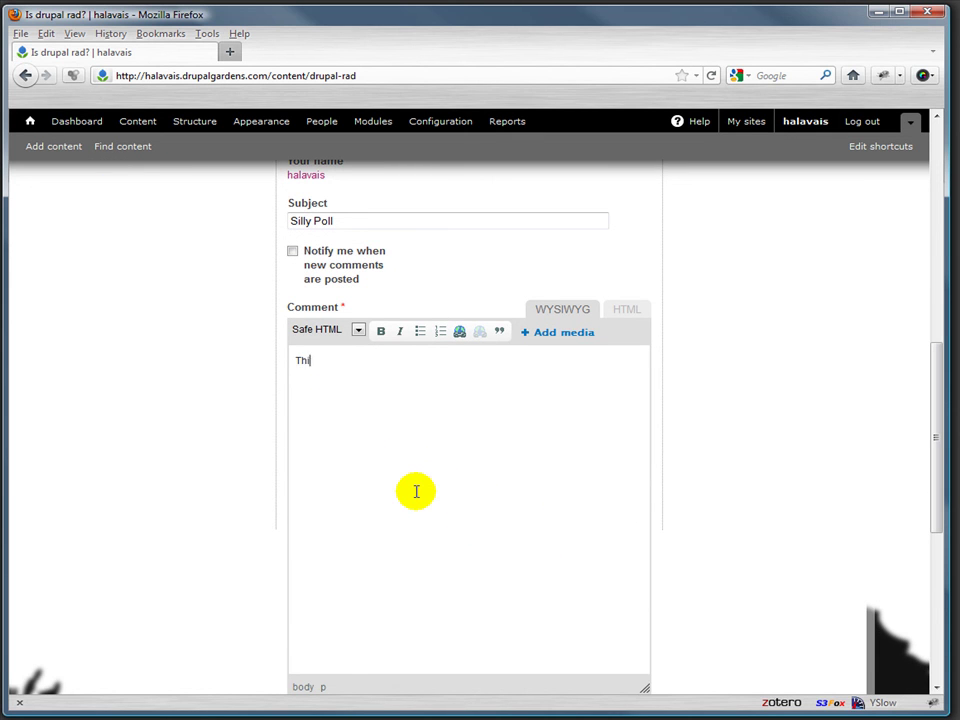
pyautogui.write('s poll is k')
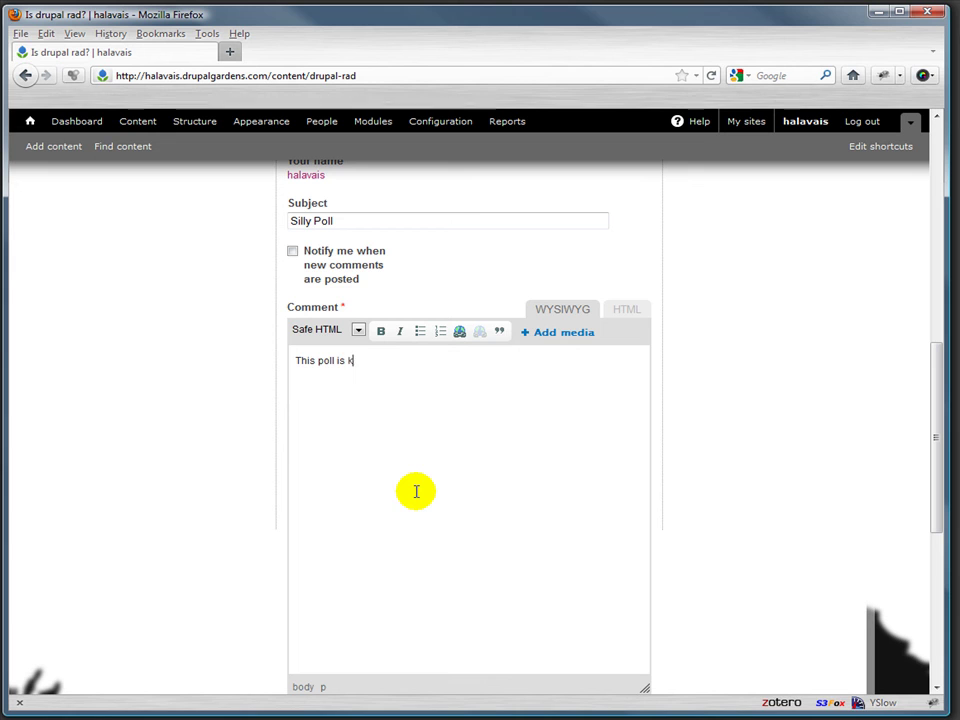
pyautogui.write('ind of ridiculous.')
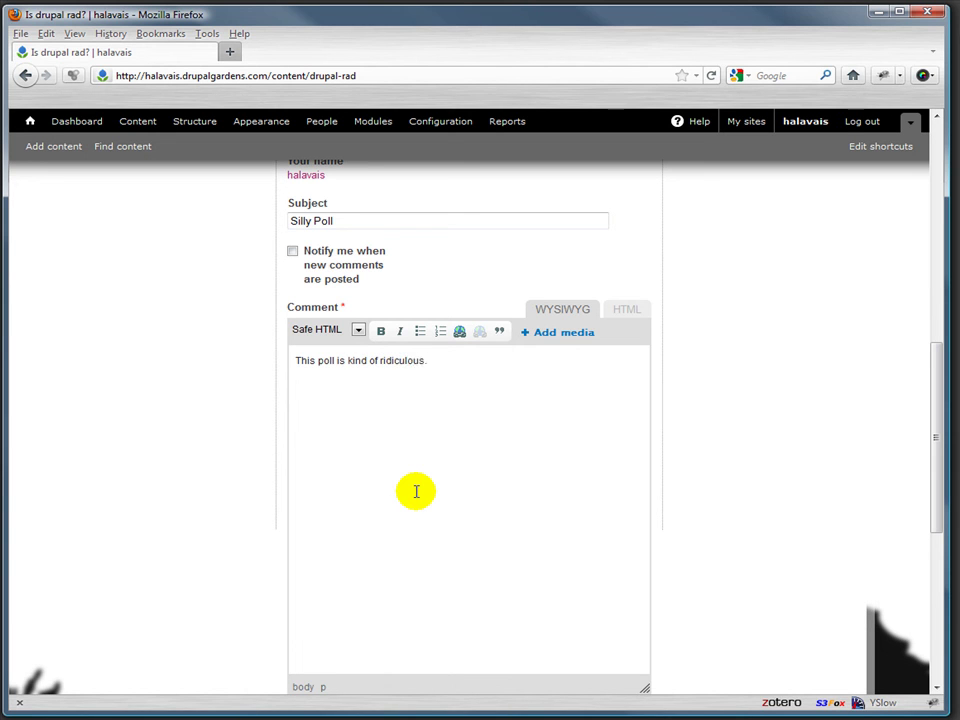
# - Turn on email notification for all new comments on the poll
pyautogui.click(292, 251)
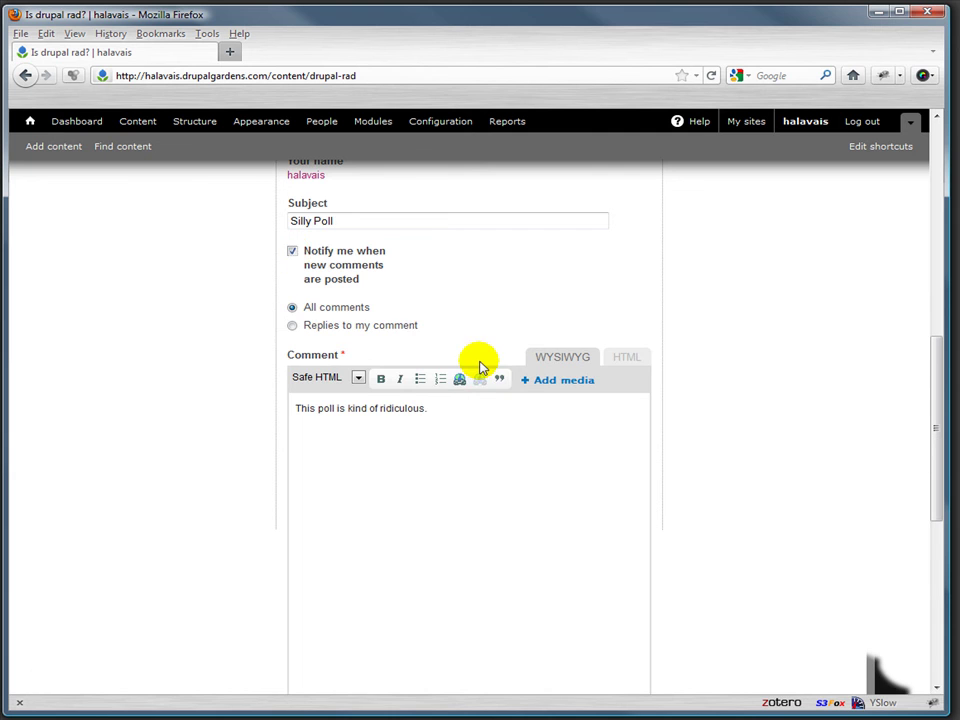
pyautogui.scroll(6, 628, 332)
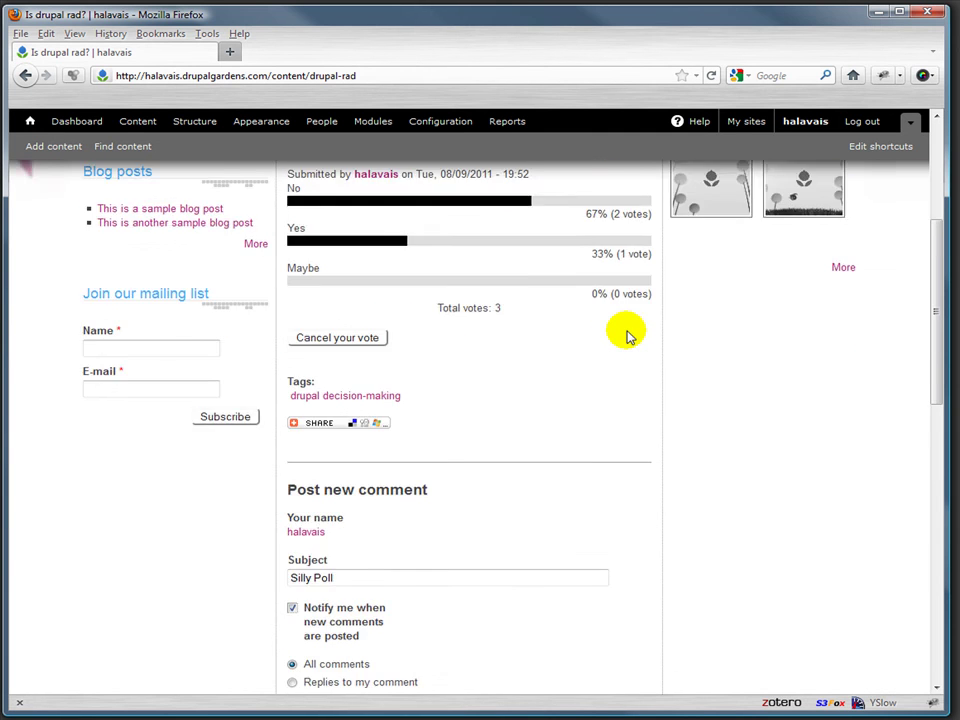
pyautogui.scroll(3, 628, 332)
pyautogui.scroll(-13, 628, 332)
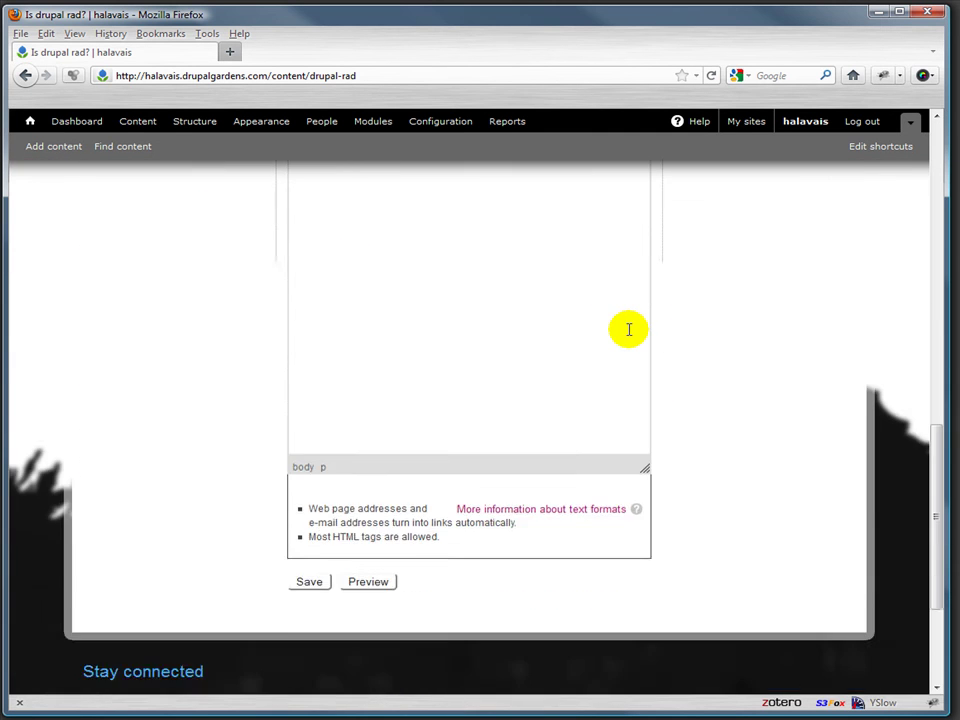
pyautogui.scroll(-4, 628, 330)
# - Save the Silly Poll comment and check the 'Your comment has been posted' confirmation
pyautogui.click(308, 366)
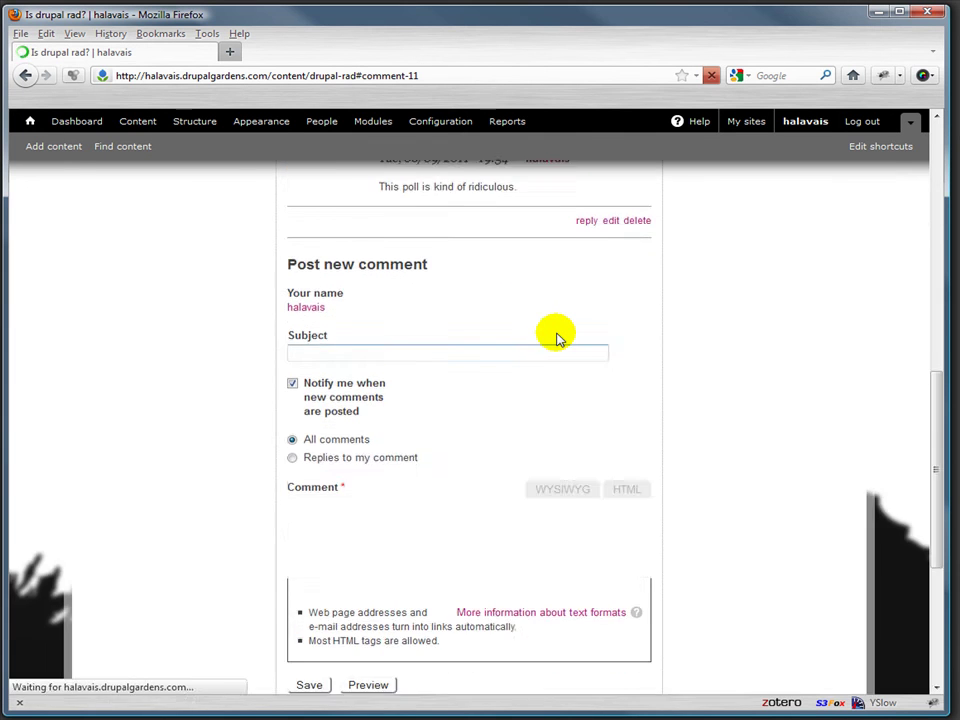
pyautogui.scroll(5, 557, 338)
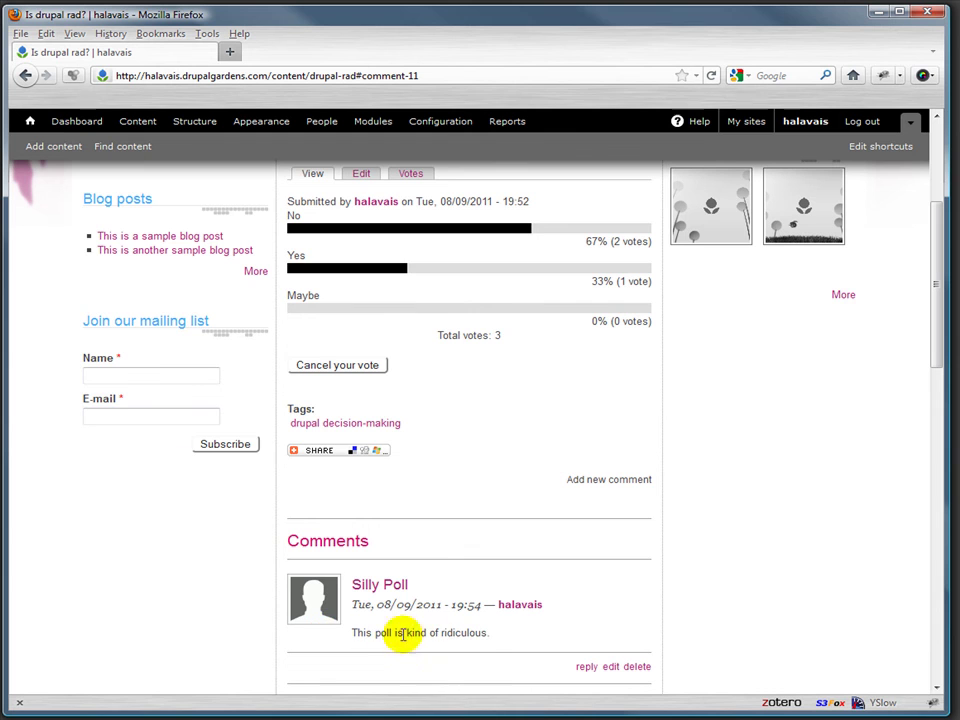
pyautogui.scroll(3, 503, 435)
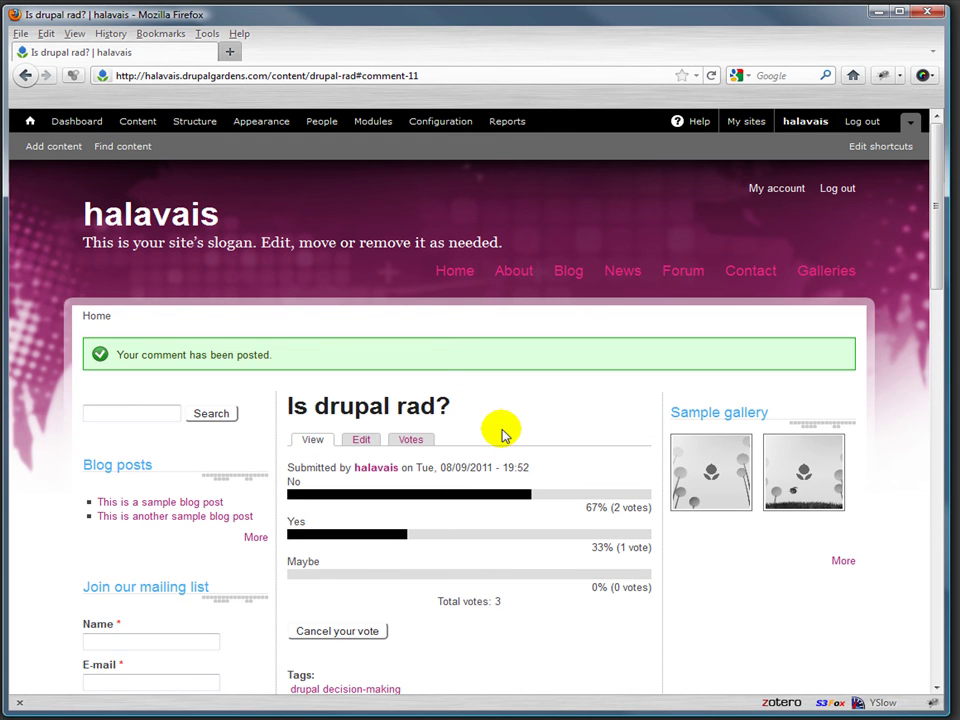
pyautogui.moveTo(671, 440)
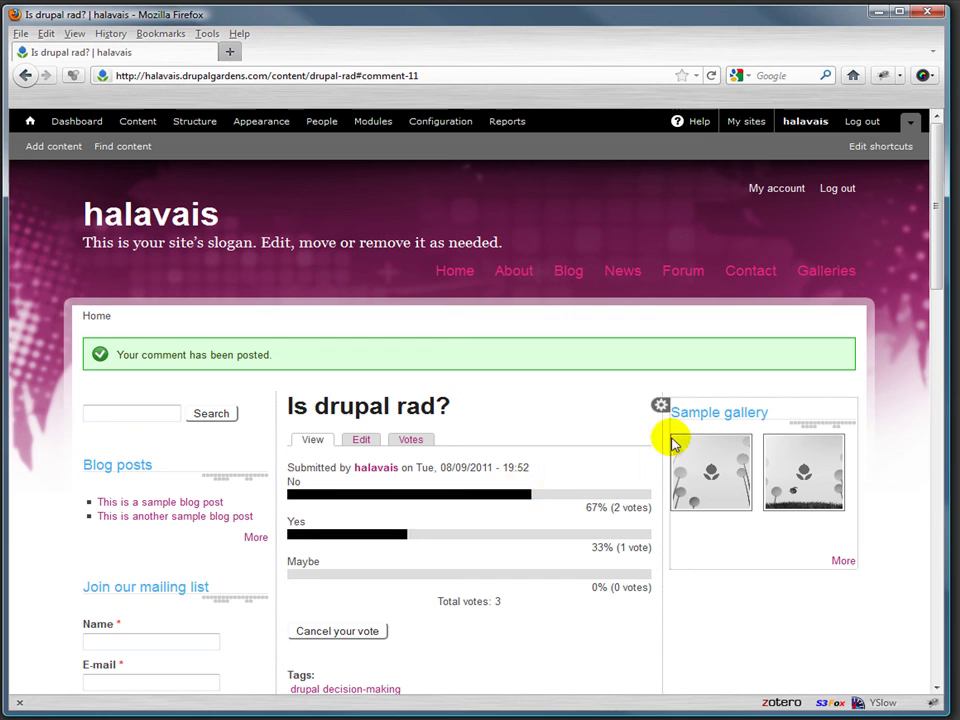